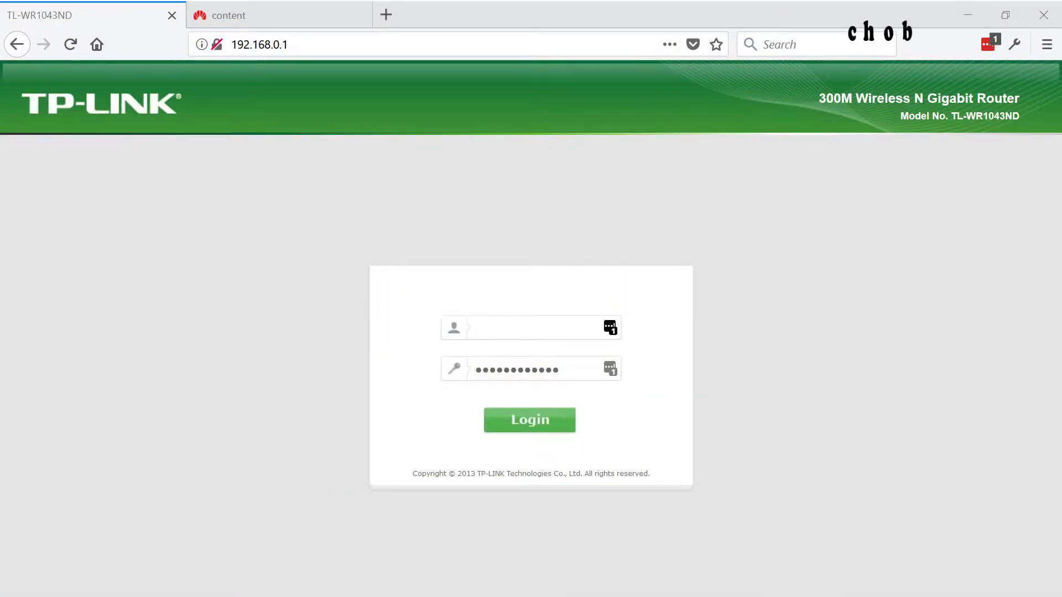
text(admin)
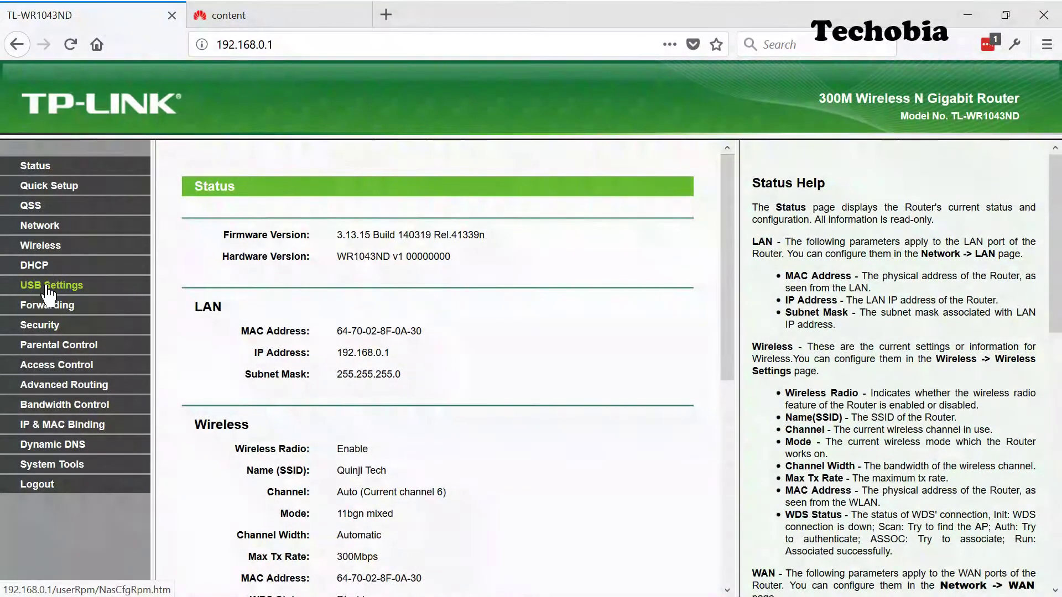
- Review Storage Sharing (Stopped) and the FTP server's port 21, address 192.168.1.3 and Techobia share
click(48, 285)
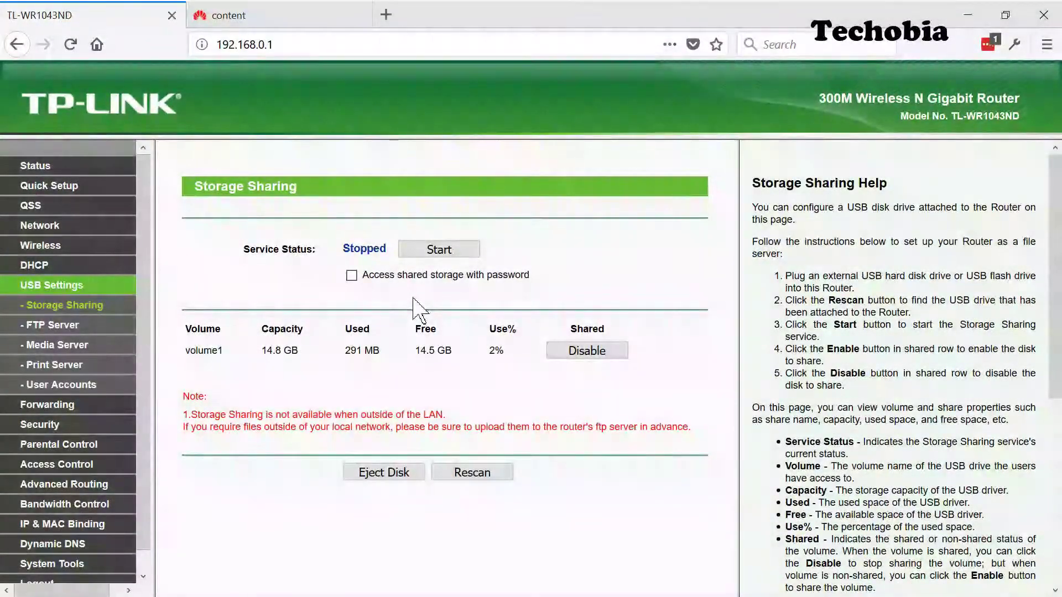
double_click(365, 249)
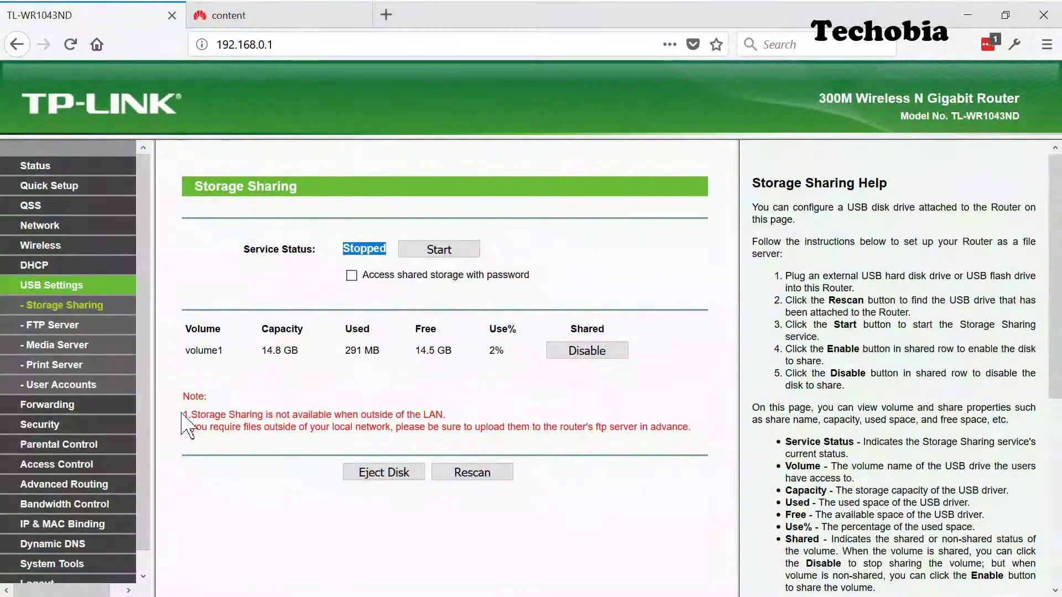
drag(181, 413, 446, 414)
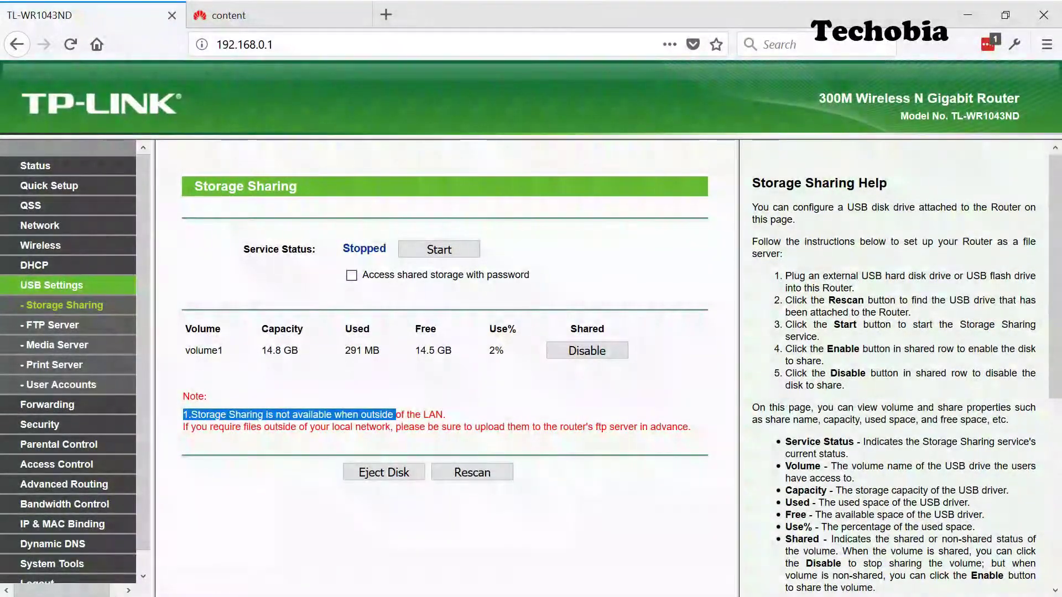
click(52, 337)
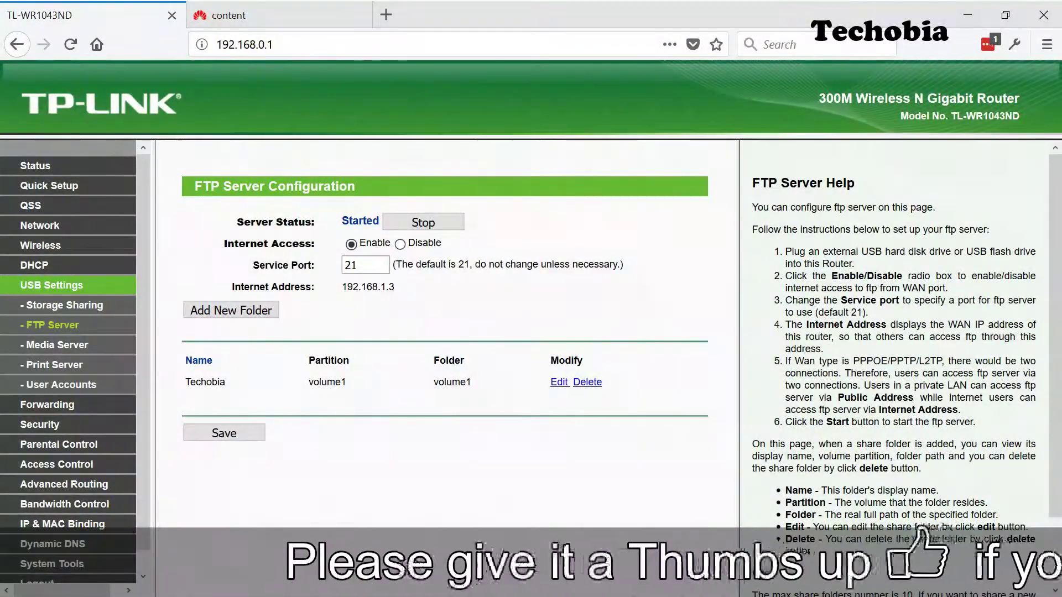
key(Tab)
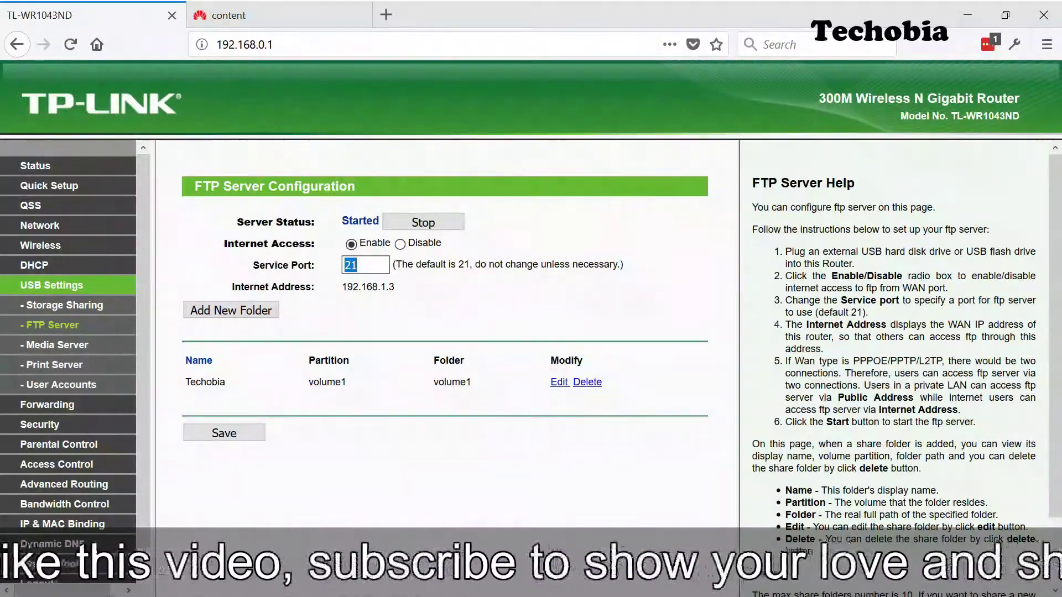
drag(340, 287, 399, 302)
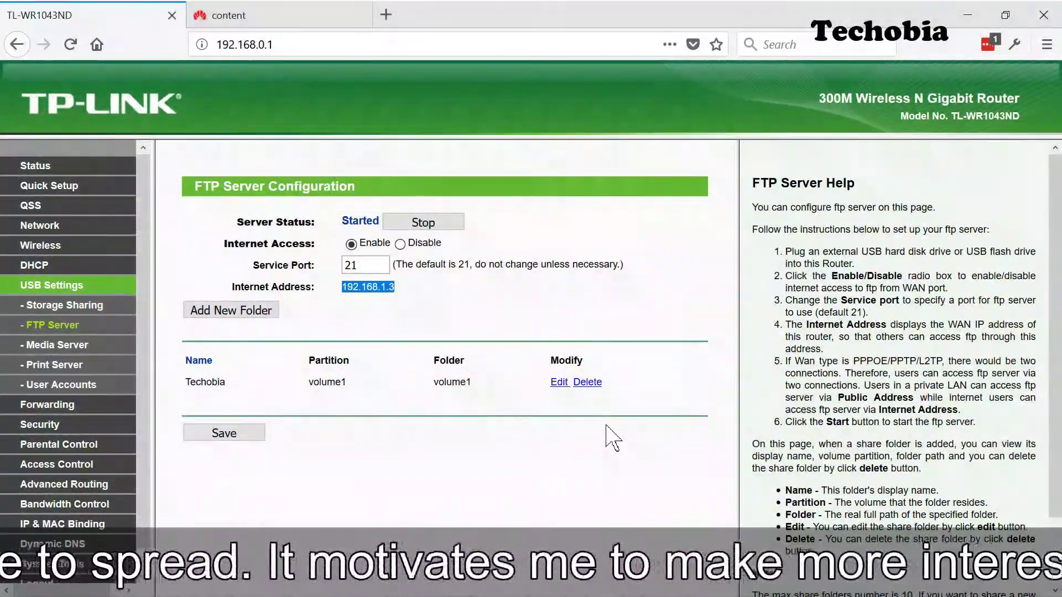
click(556, 380)
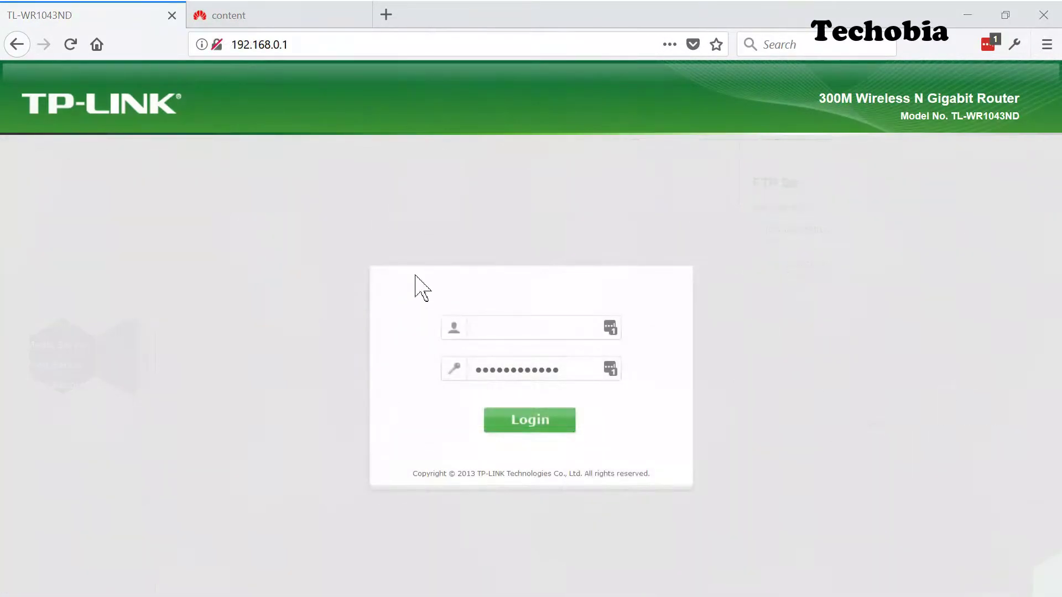
- Log in as admin and reopen Storage Sharing and the FTP Server configuration
click(611, 328)
text(admin)
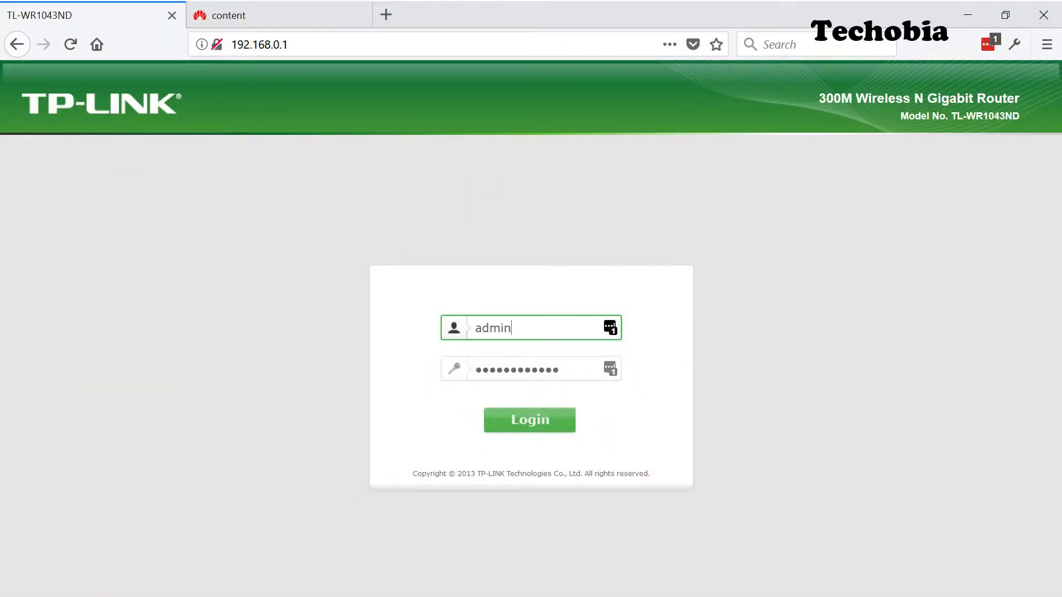
key(Return)
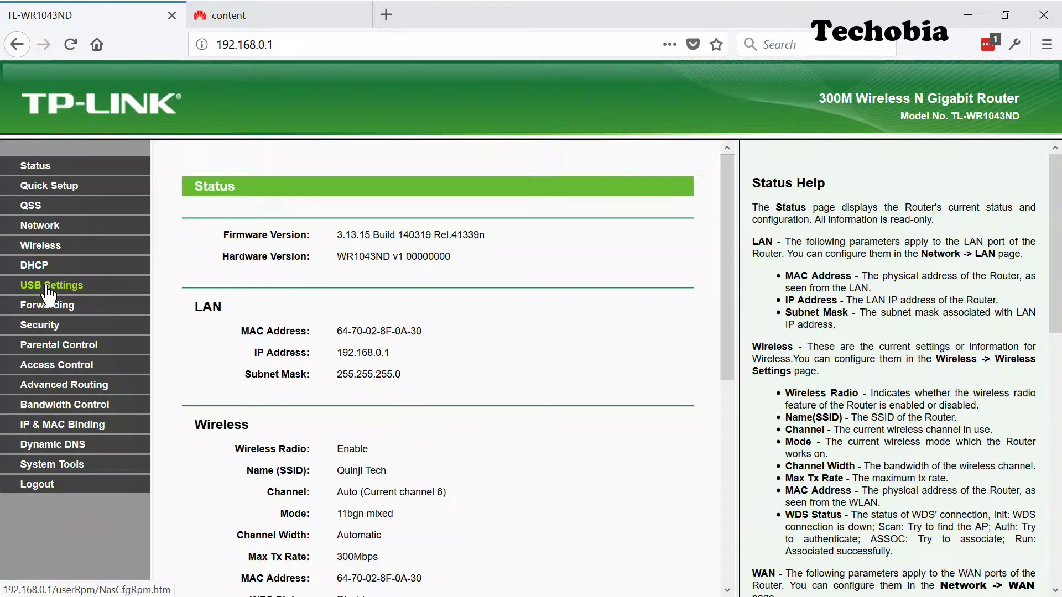
click(49, 286)
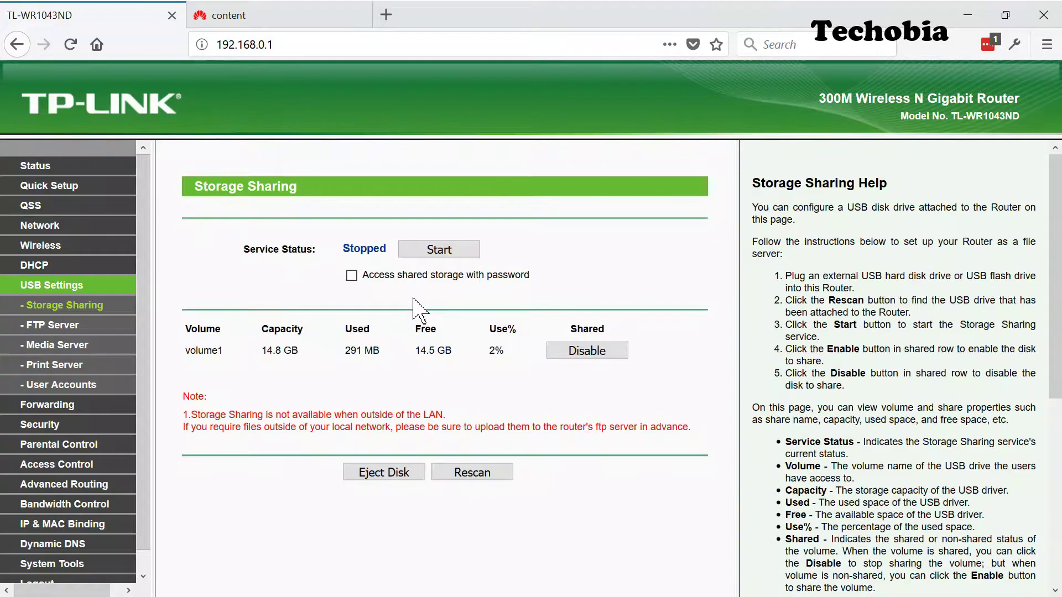
double_click(365, 248)
drag(182, 414, 396, 415)
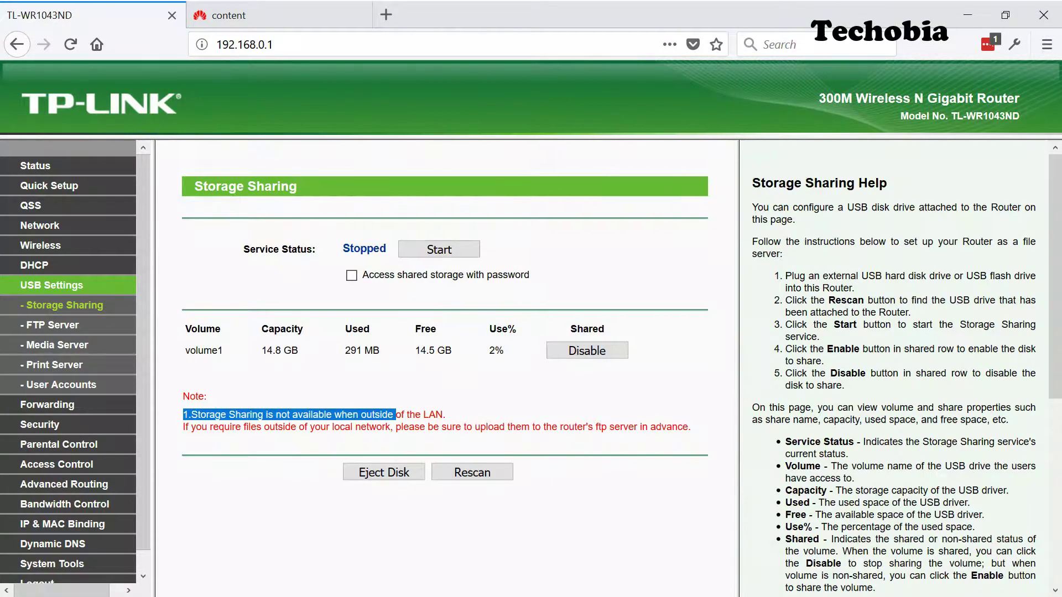
click(51, 335)
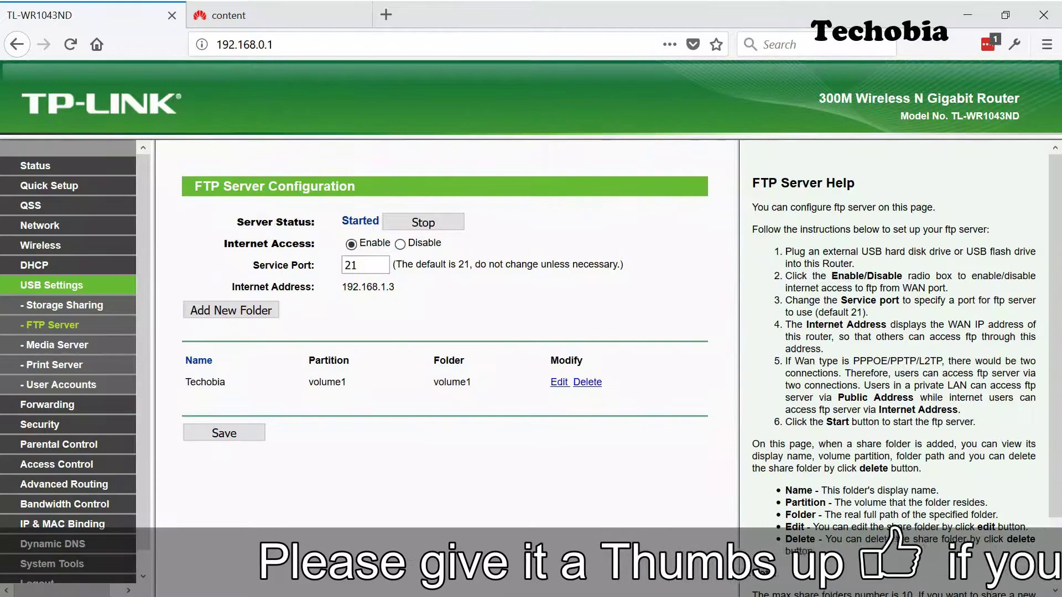
key(Tab)
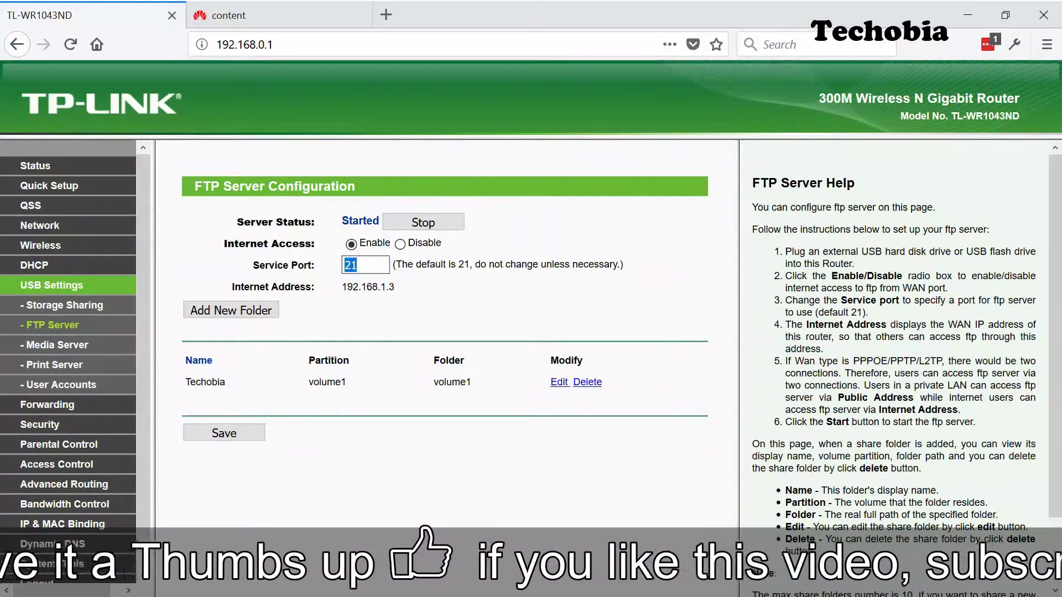
drag(342, 287, 395, 289)
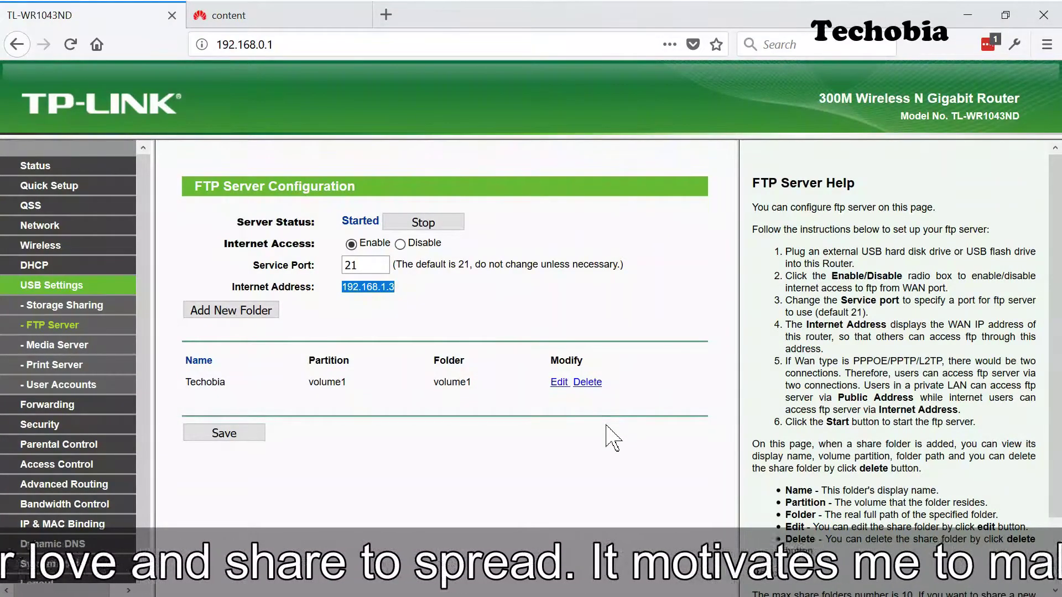
click(558, 382)
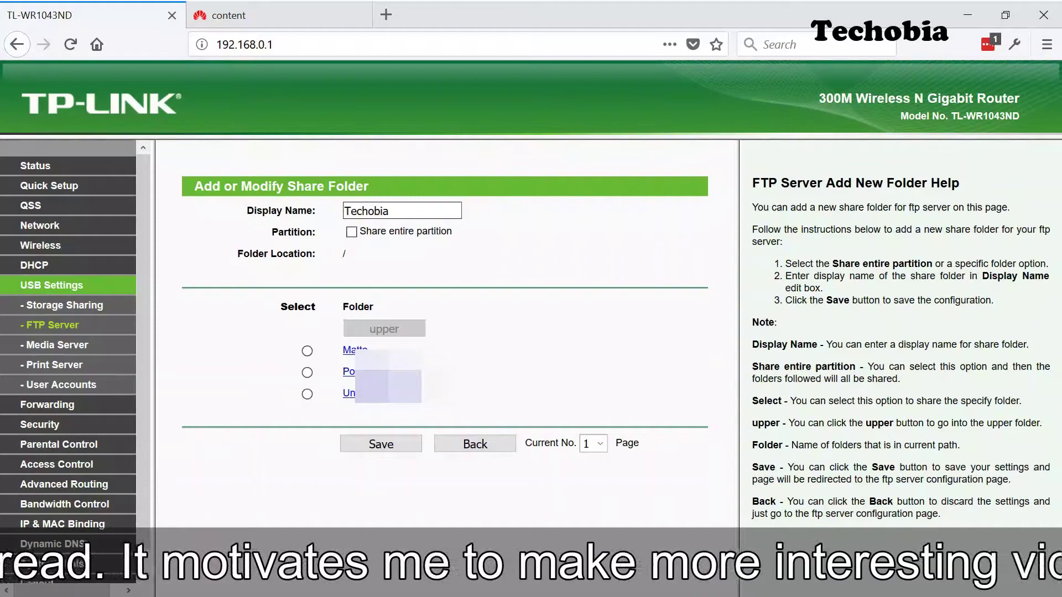
double_click(366, 211)
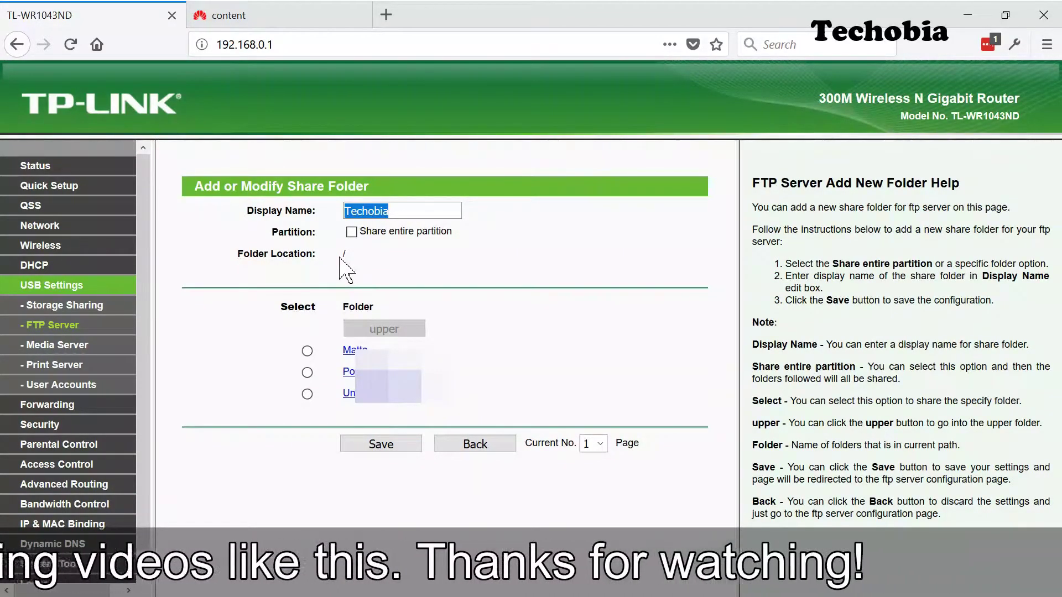
click(460, 446)
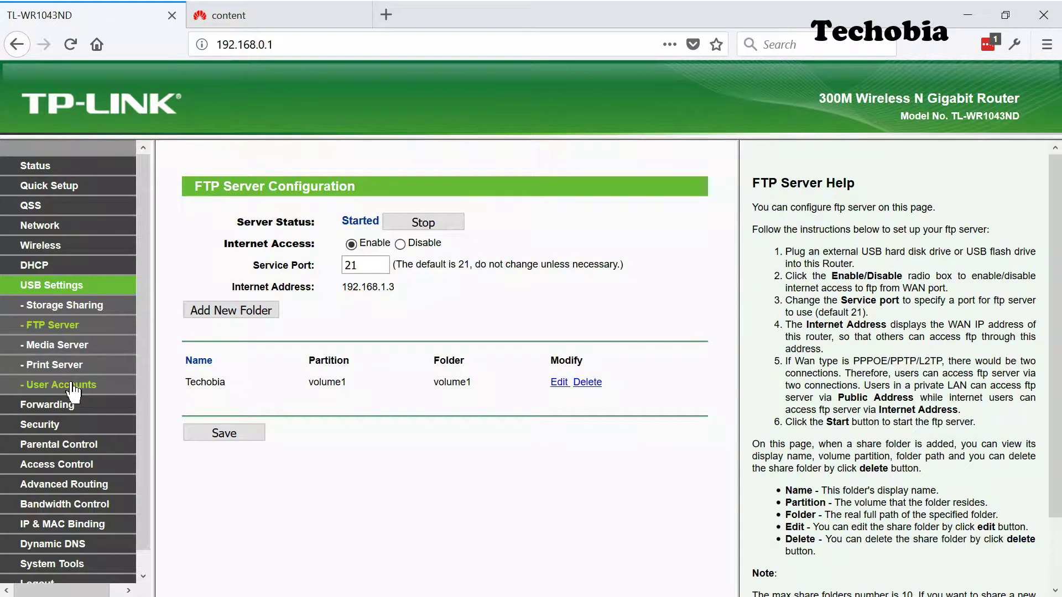
- Inspect the Add New User storage permission and FTP access choices, then leave without saving
click(71, 388)
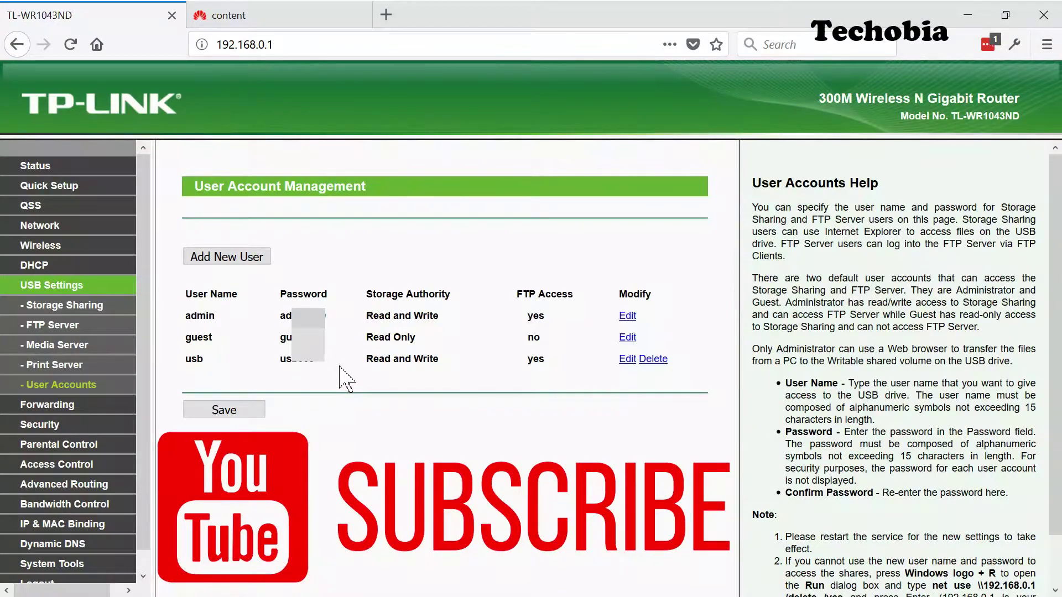
click(253, 270)
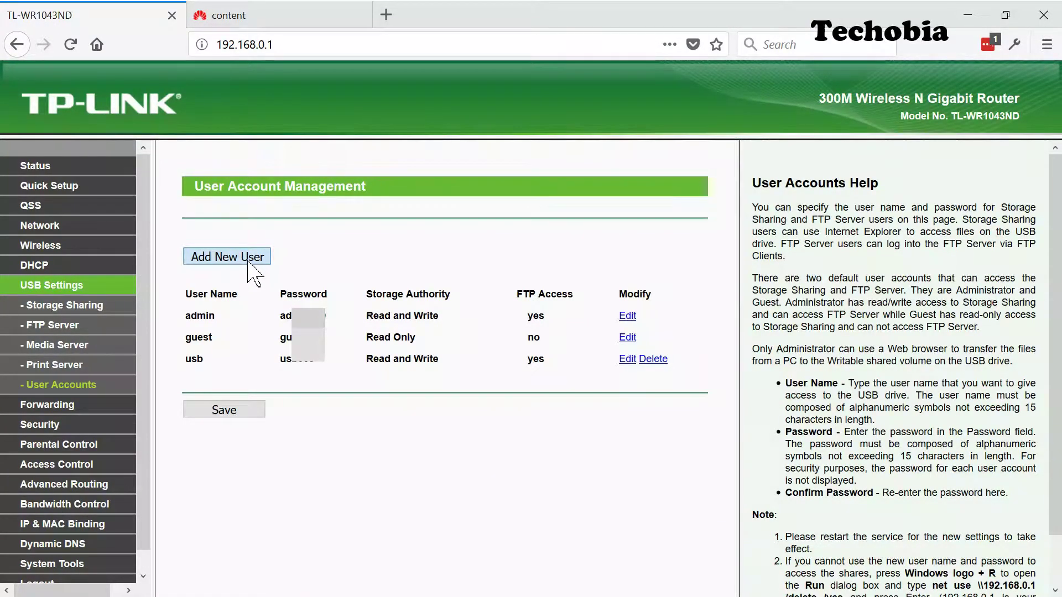
click(396, 421)
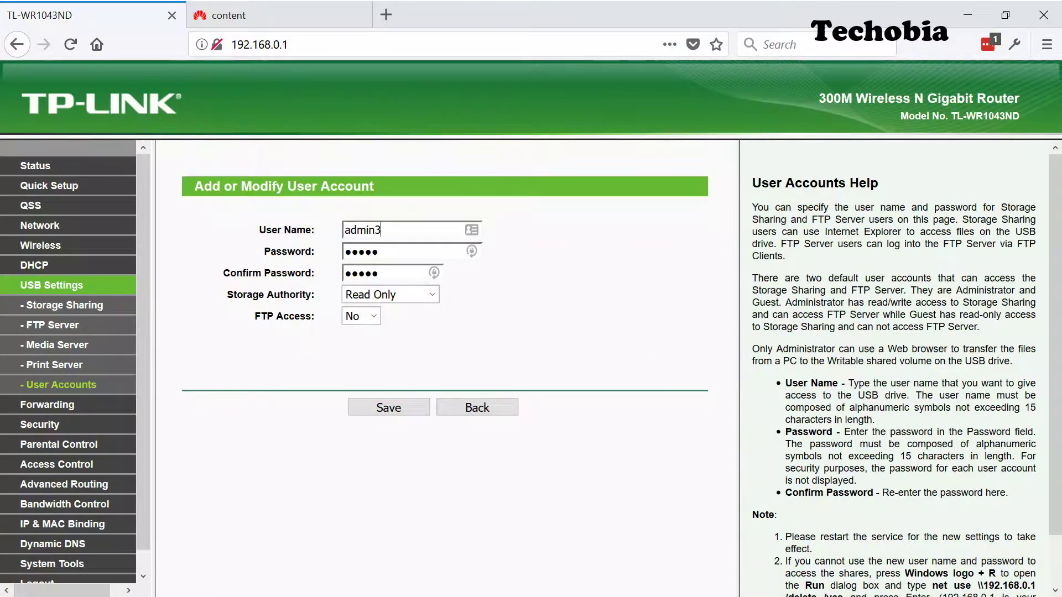
click(390, 295)
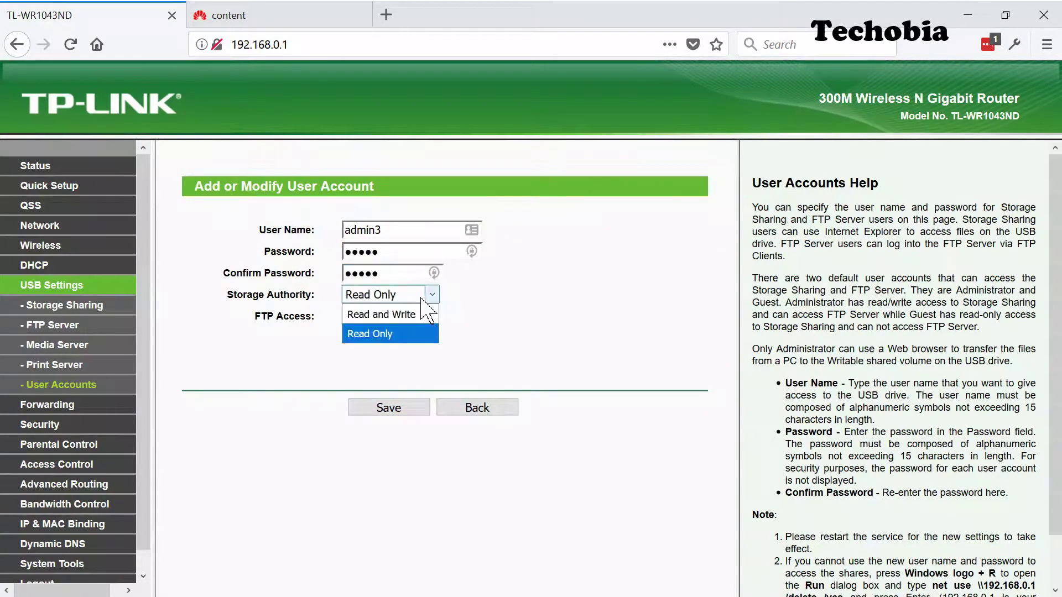
click(374, 333)
click(374, 316)
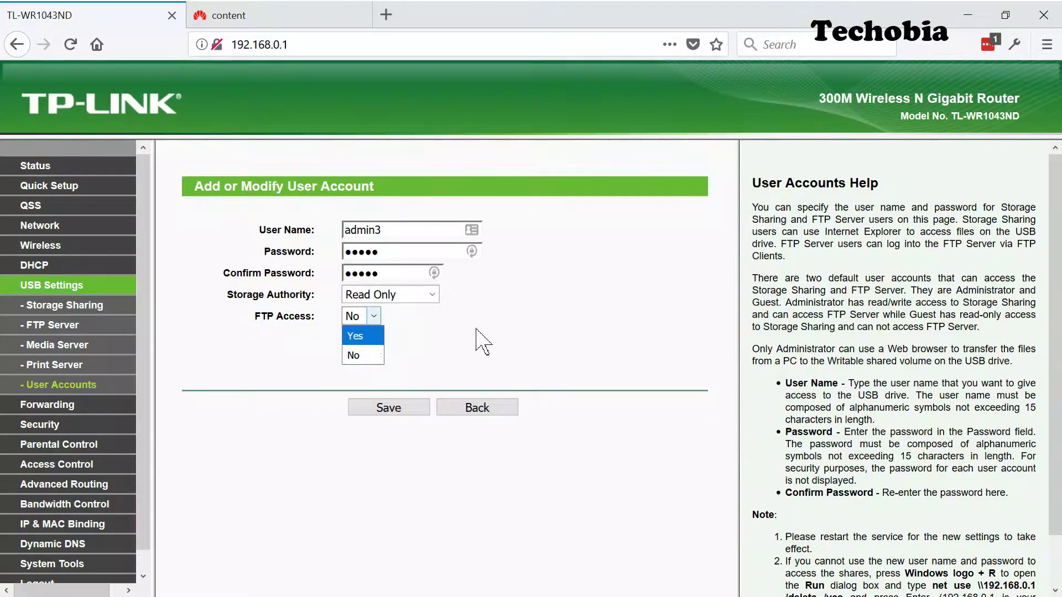
click(357, 352)
click(478, 407)
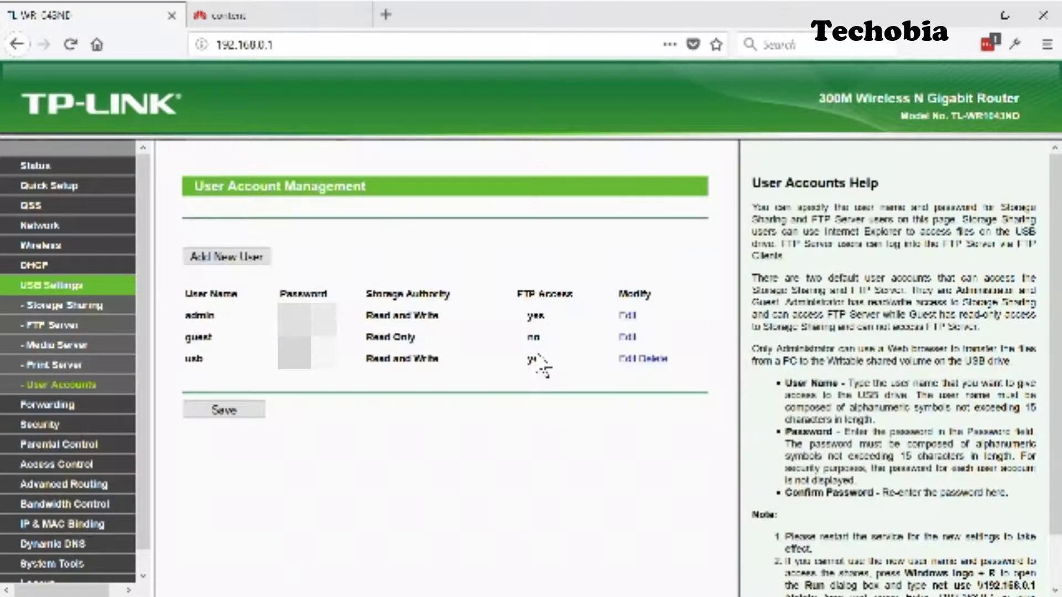
- Recheck the FTP server's internet address 192.168.1.3, then move to the Huawei gateway tab
click(58, 326)
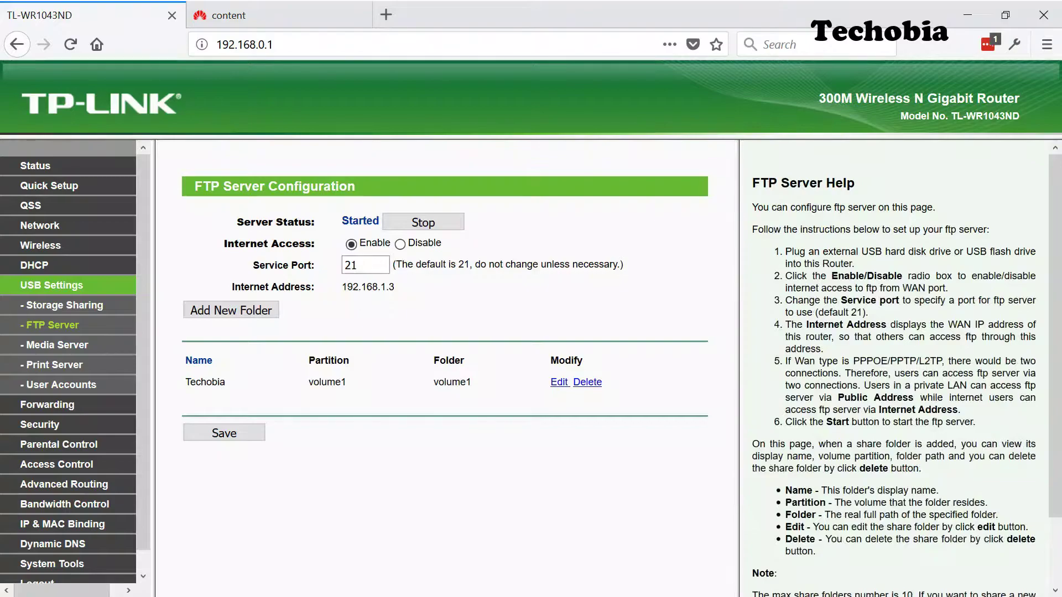
drag(344, 286, 448, 309)
click(249, 15)
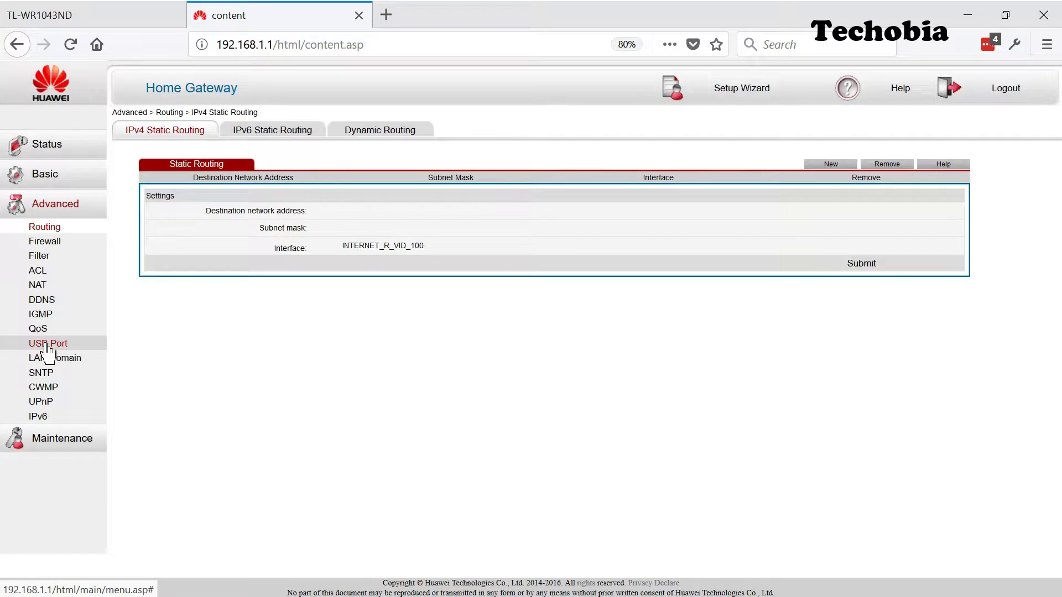
- Open the Huawei NAT Port Mapping rules and keep the FTP rule's protocol as TCP/UDP
click(46, 345)
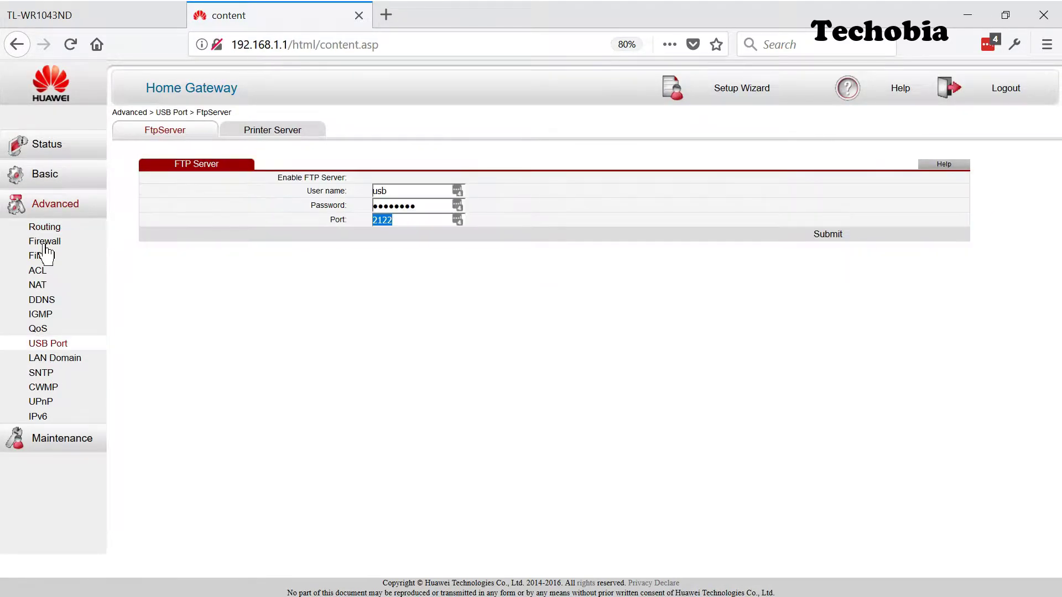
click(40, 285)
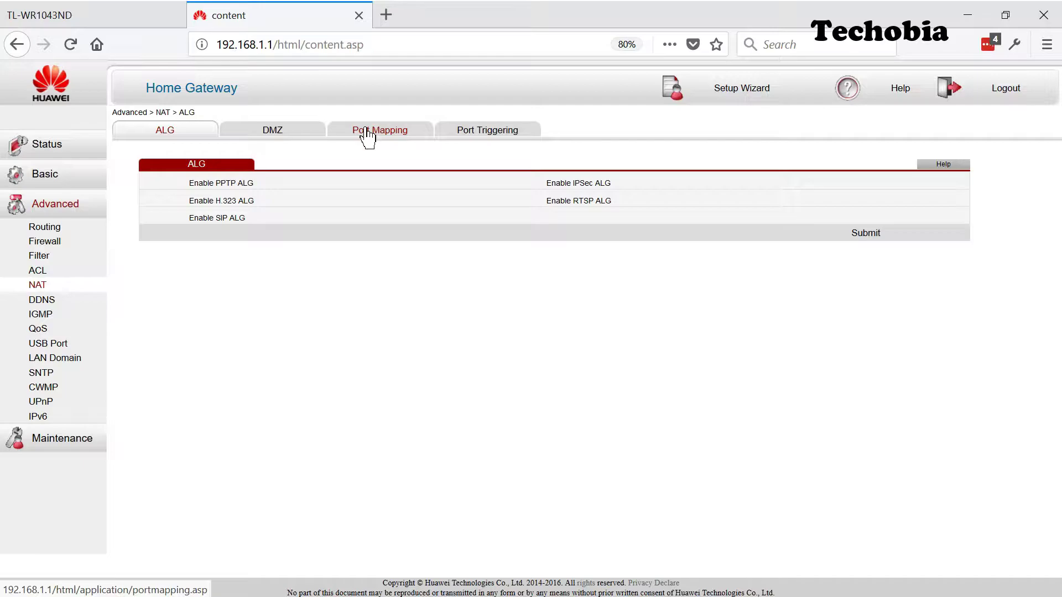
click(366, 135)
key(ctrl+plus)
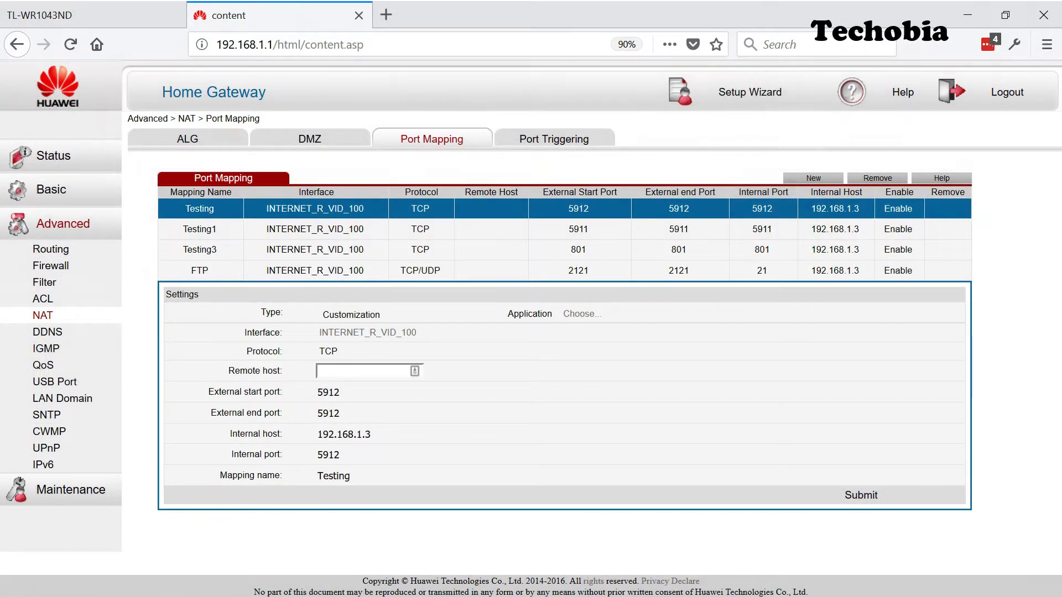
click(830, 270)
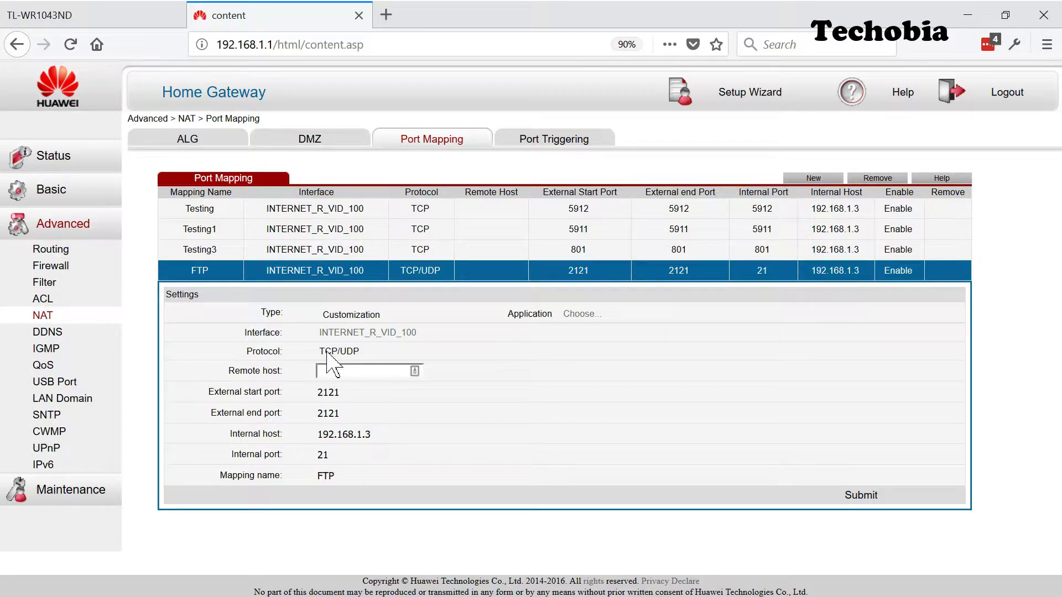
click(340, 354)
click(389, 363)
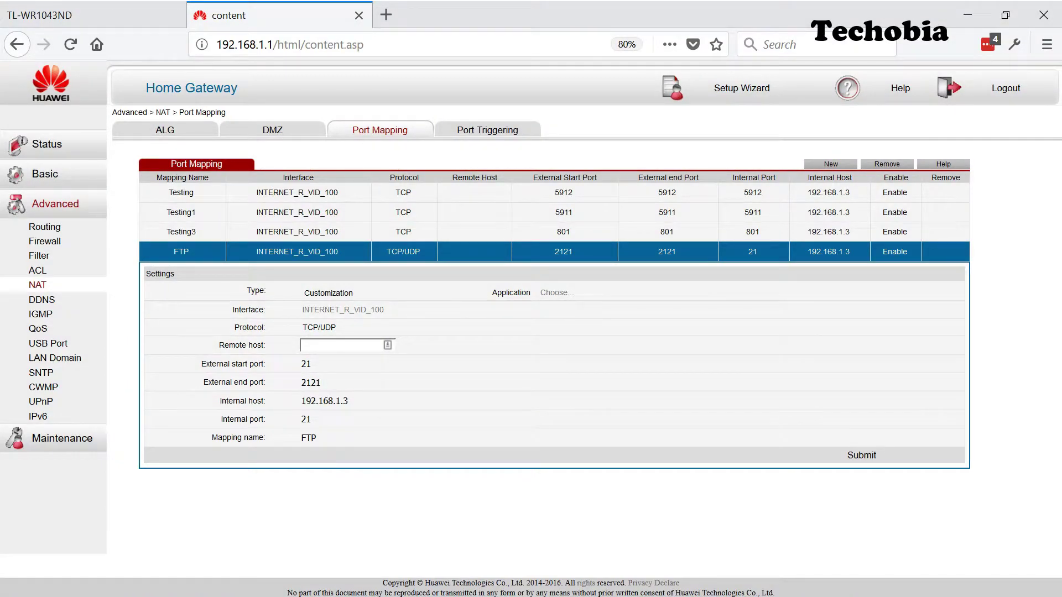
text(1)
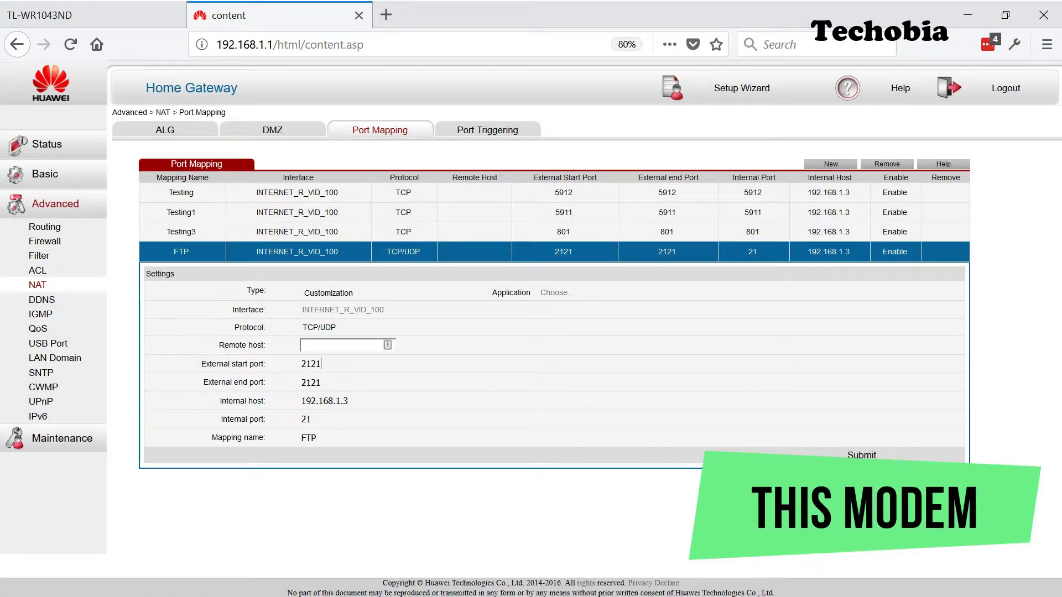
- Compare the FTP rule's internal host 192.168.1.3 with the TP-Link router's settings
drag(301, 401, 322, 401)
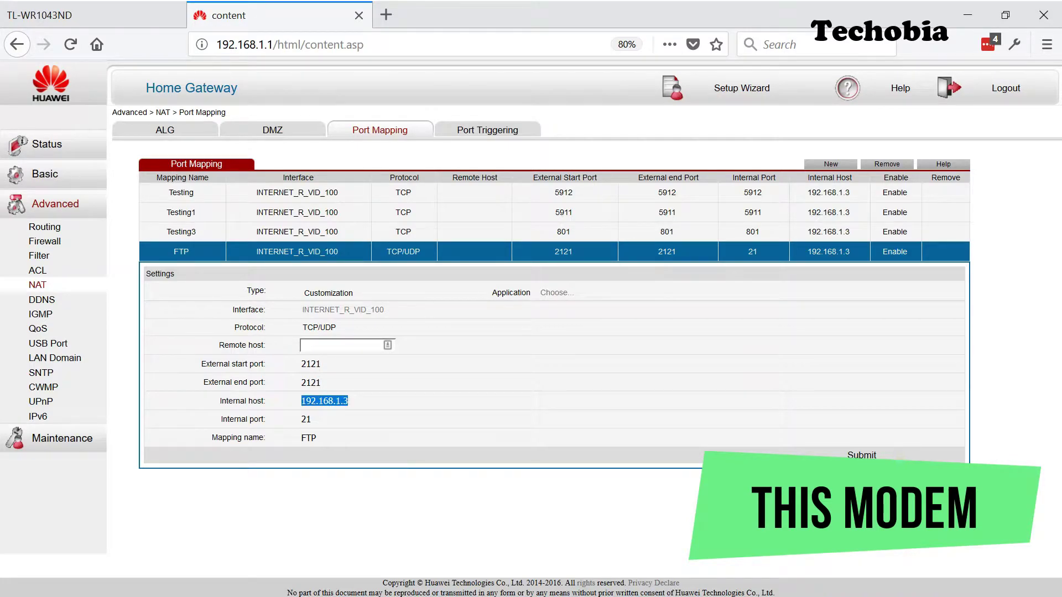
click(17, 14)
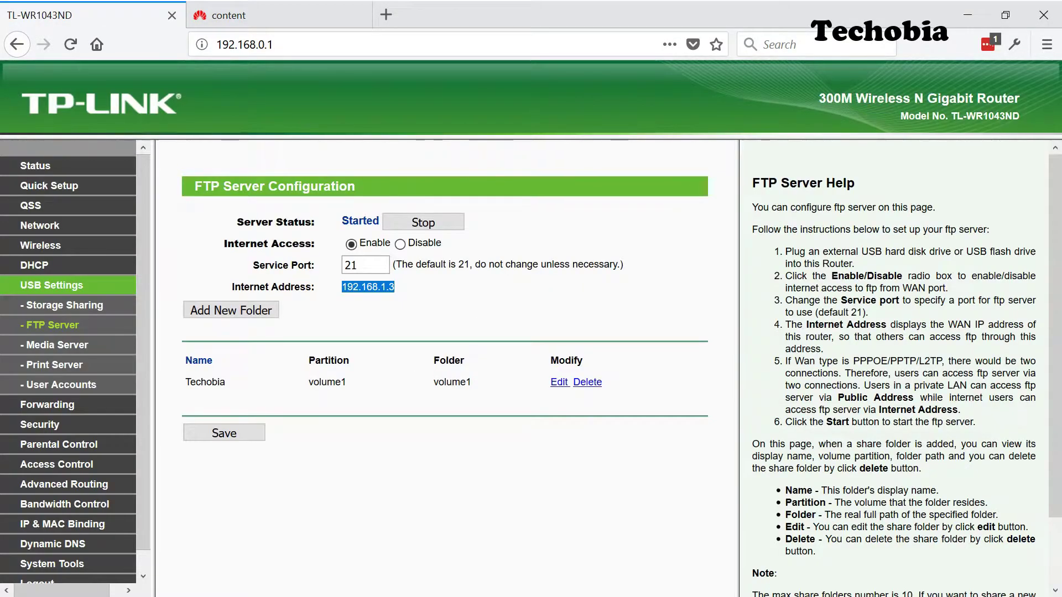
click(233, 16)
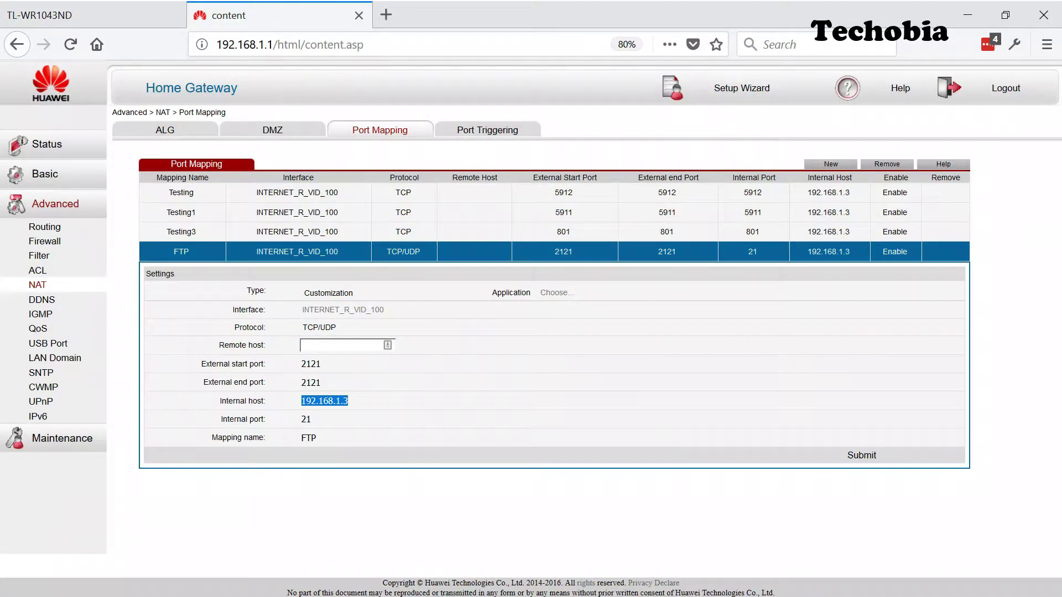
click(120, 15)
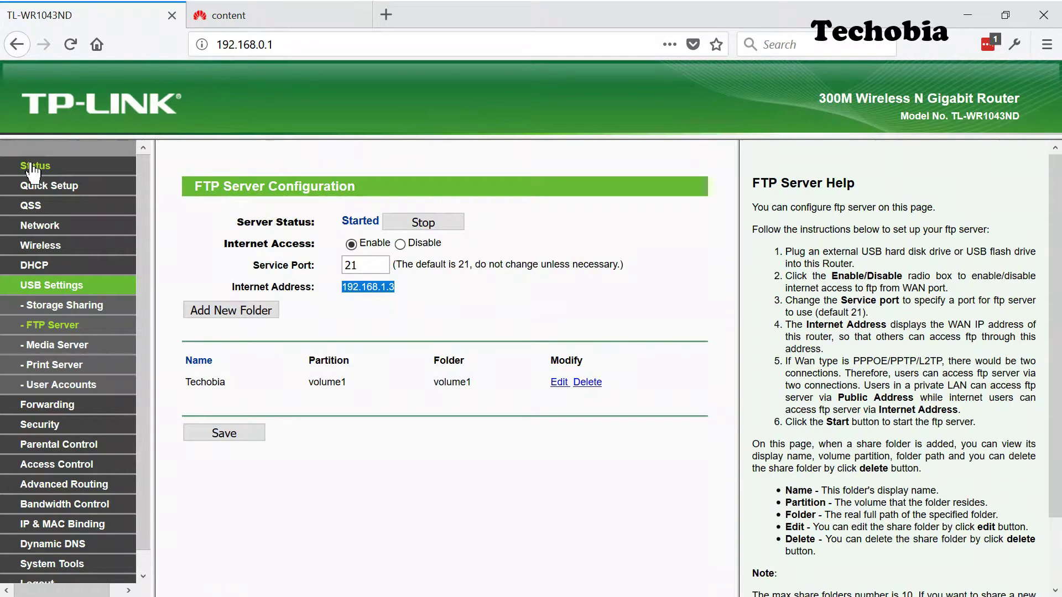
- Match the router's WAN IP 192.168.1.3 and gateway 192.168.1.1 against the modem mapping's internal port 21
click(40, 233)
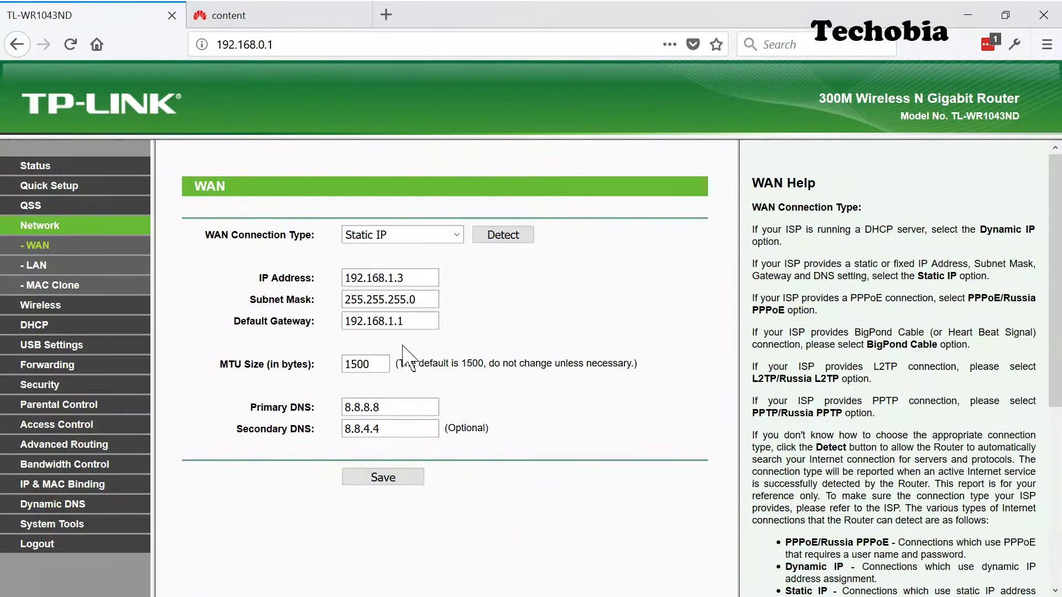
double_click(373, 322)
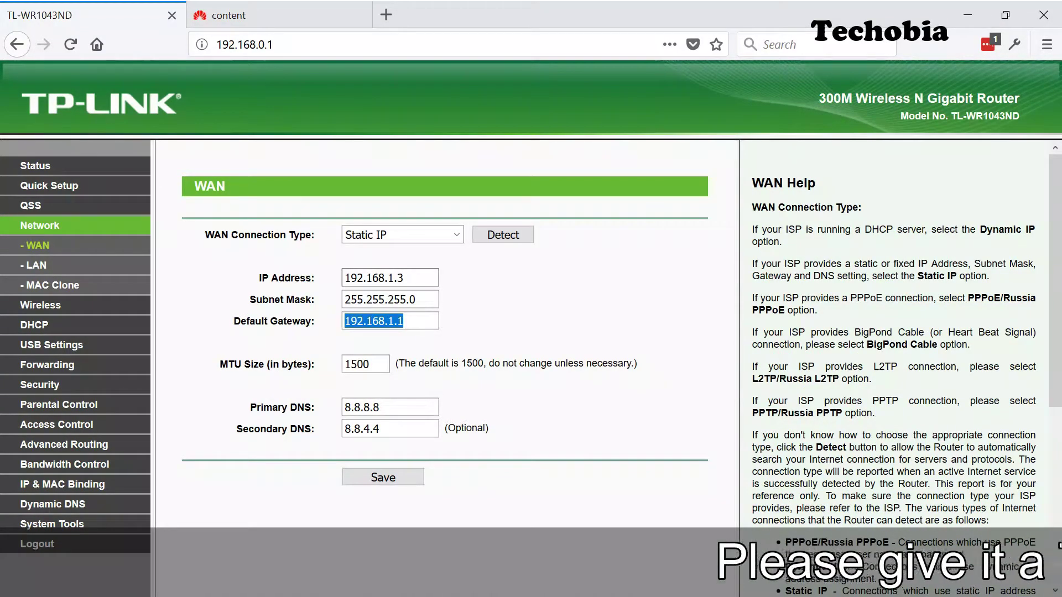
double_click(374, 278)
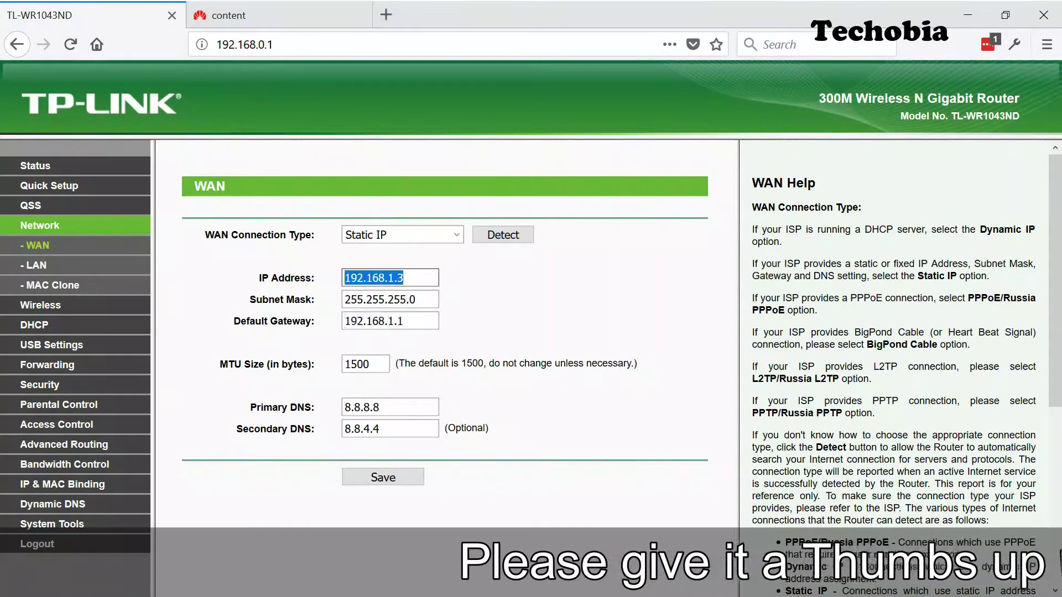
click(31, 248)
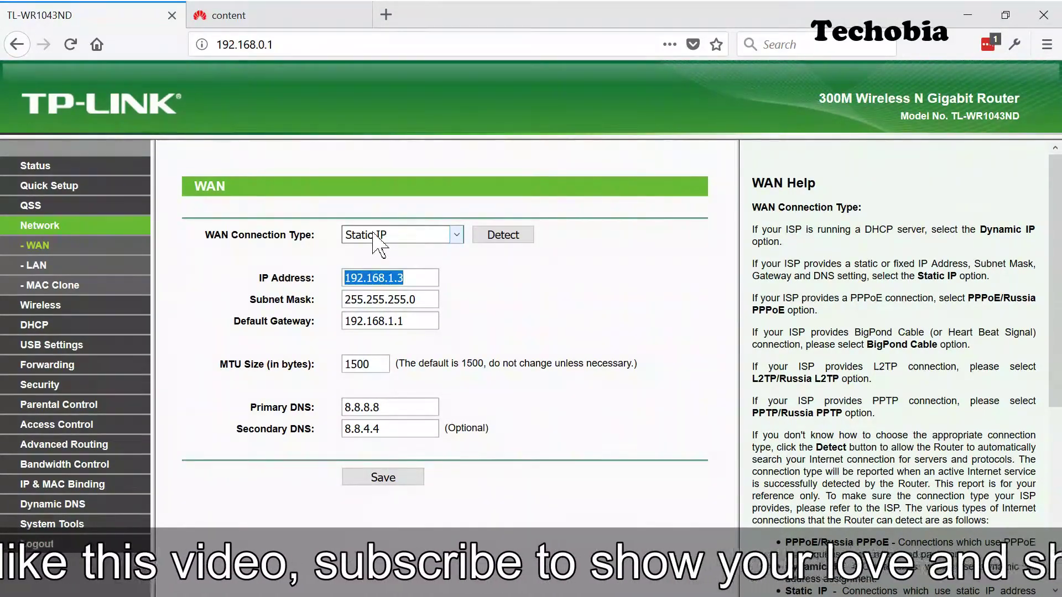
click(246, 23)
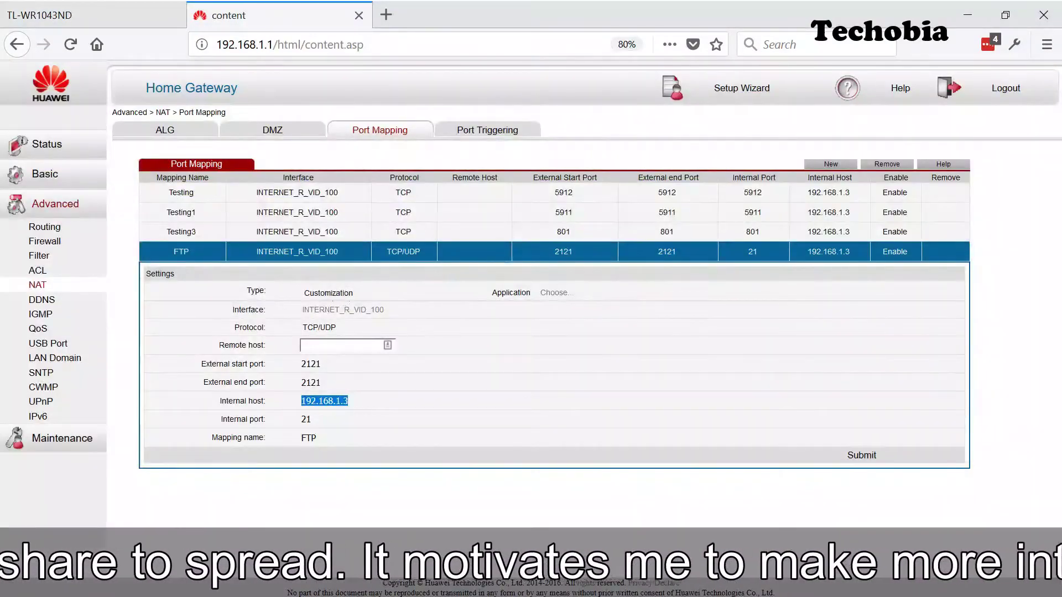
key(Tab)
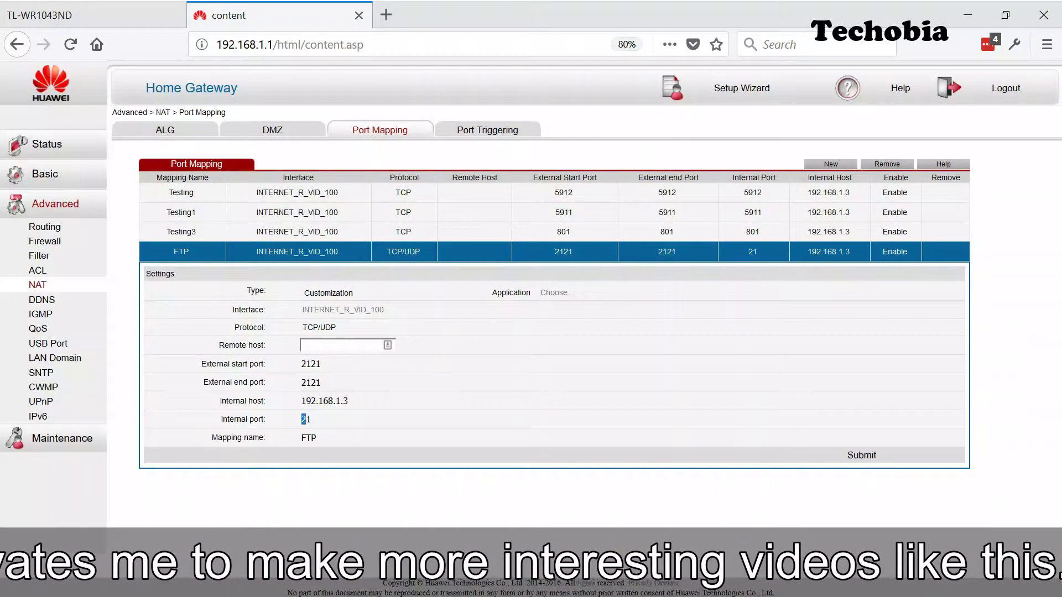
key(ctrl+a)
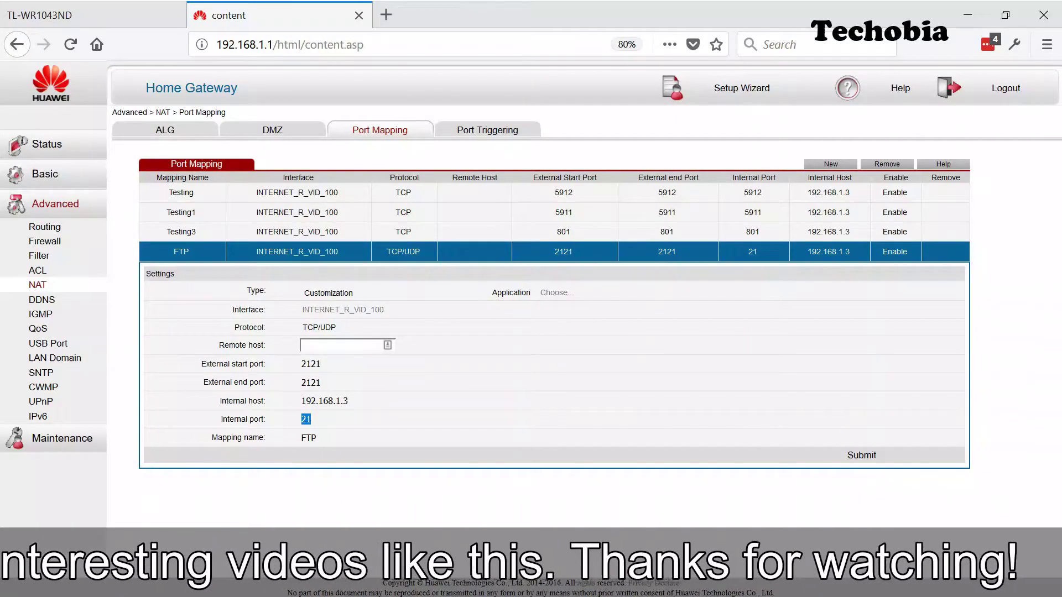
click(50, 21)
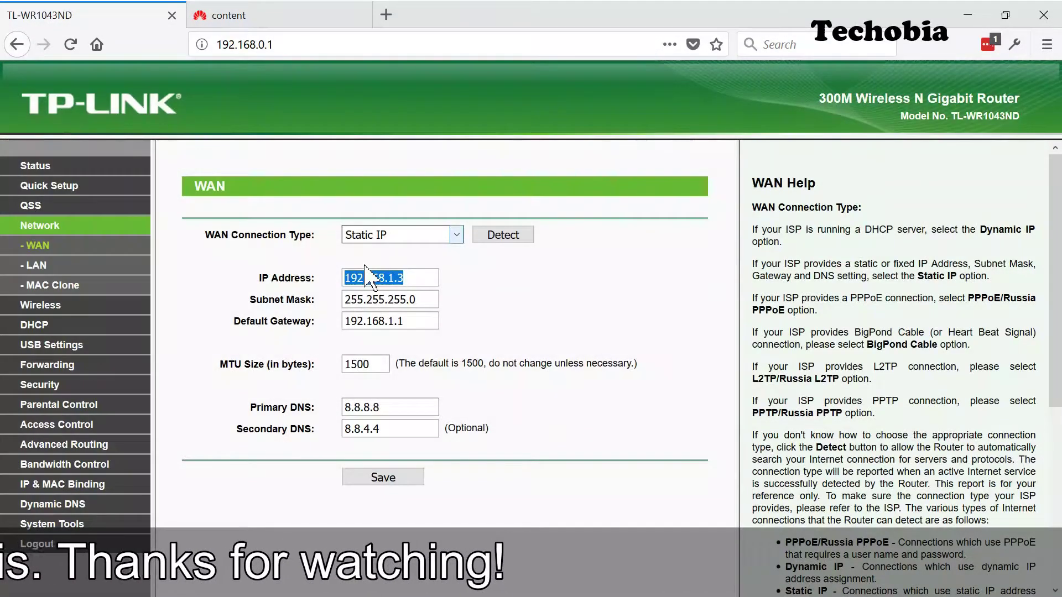
- Open the router's USB Storage Sharing page, then its FTP Server configuration
click(64, 342)
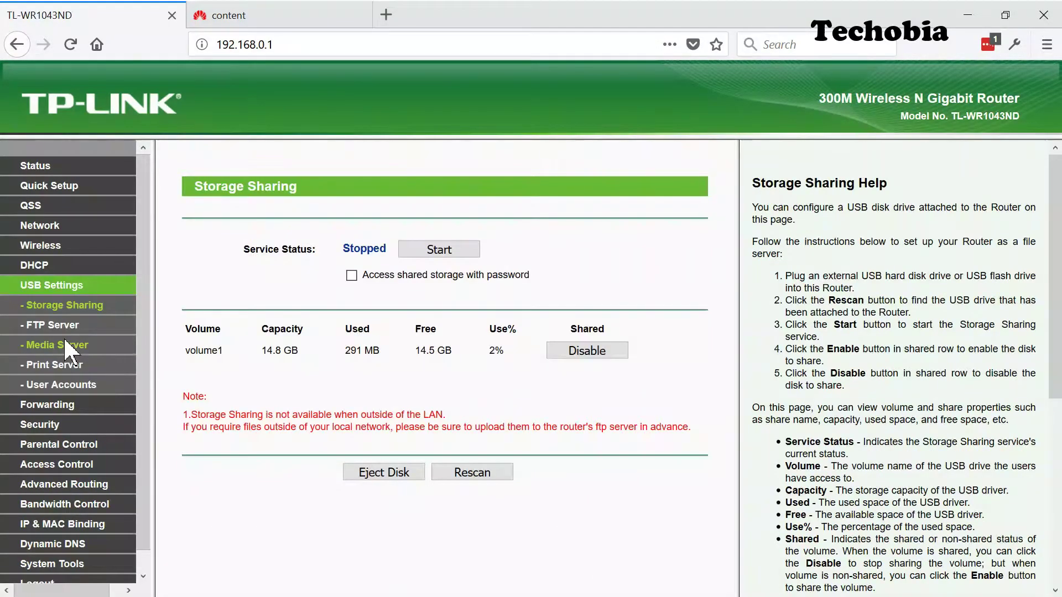
click(62, 325)
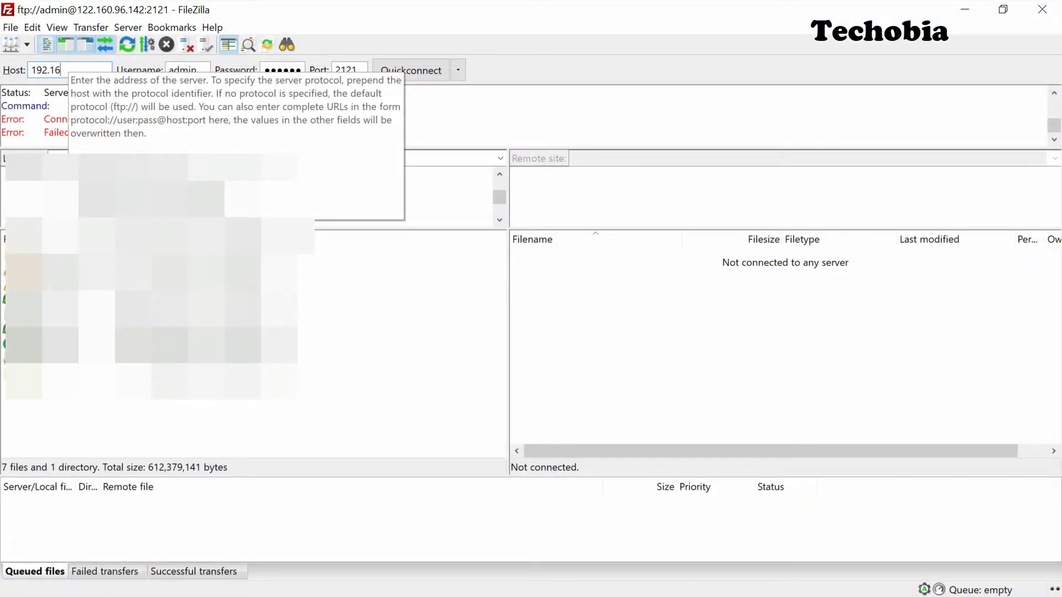
text(.0.1)
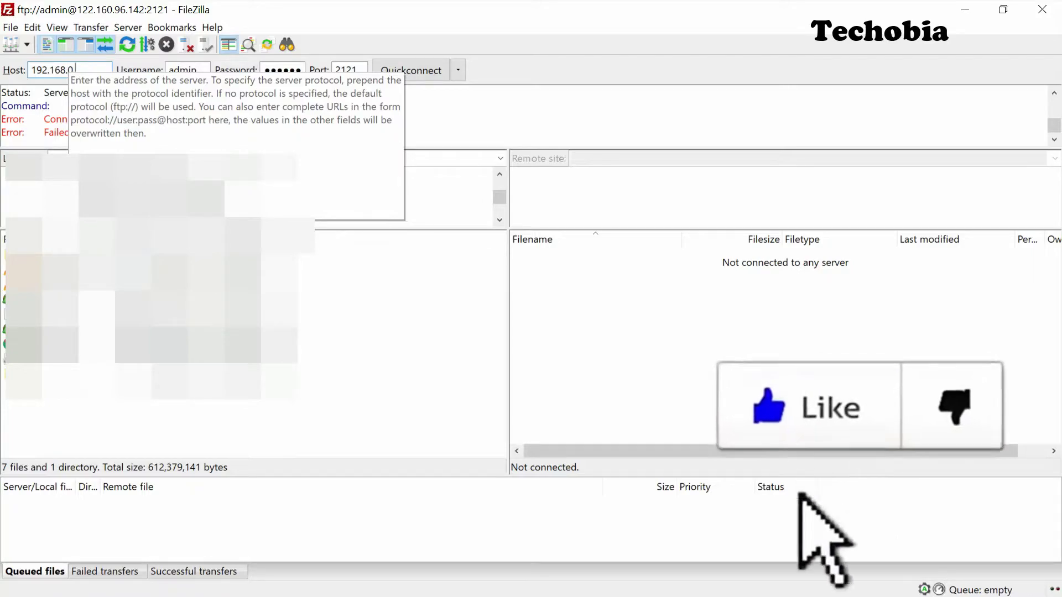
- Quickconnect FileZilla to 192.168.0.1 on the default port, replacing the previous connection
key(Tab)
key(Tab)
key(Tab)
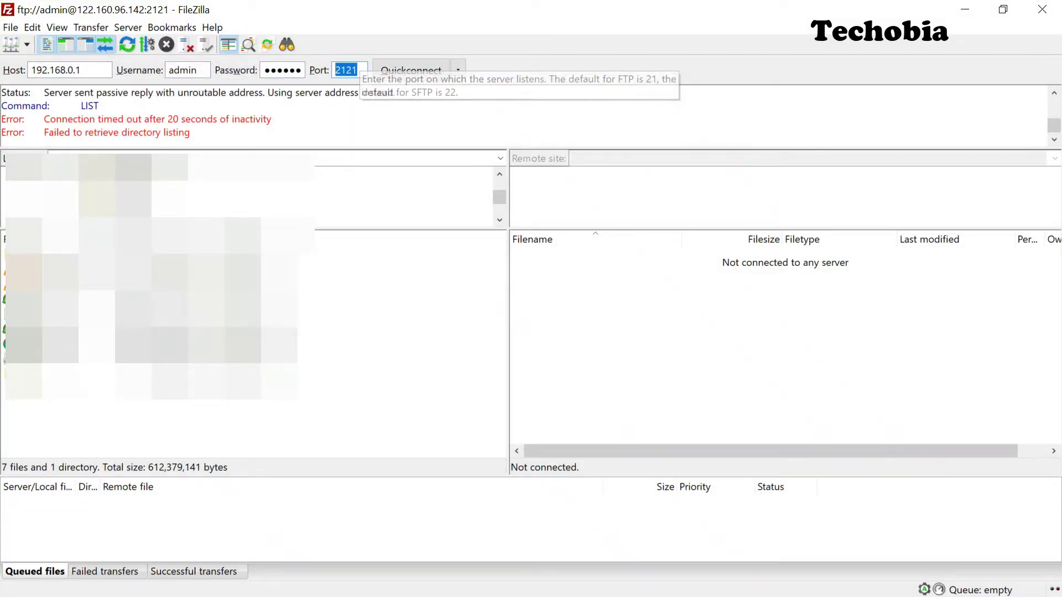
text(21)
click(400, 74)
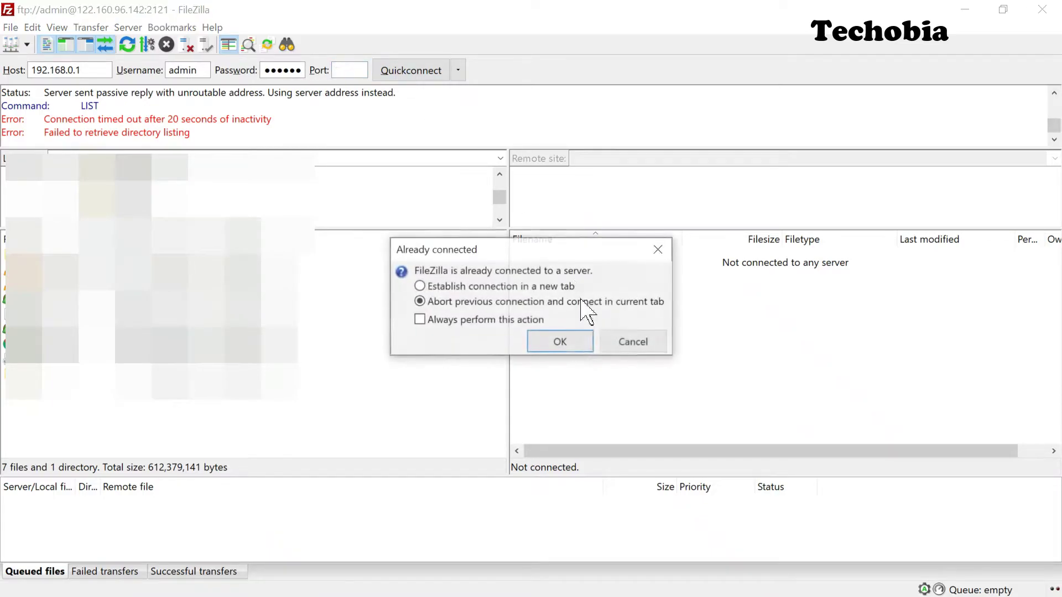
click(573, 359)
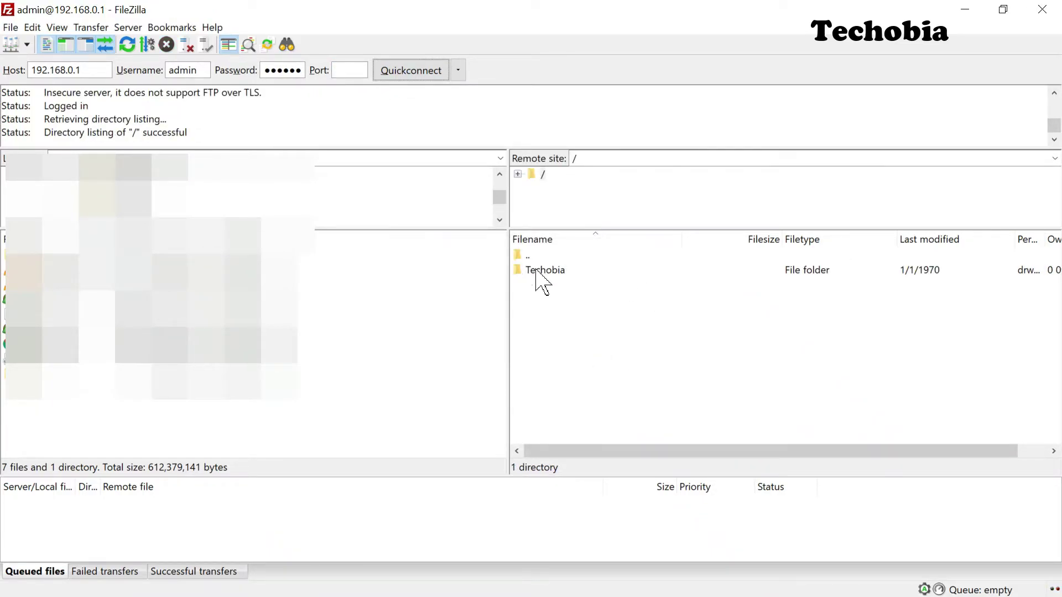
- Browse into the Techobia folder, then return to the root folder
click(545, 271)
key(F2)
click(593, 332)
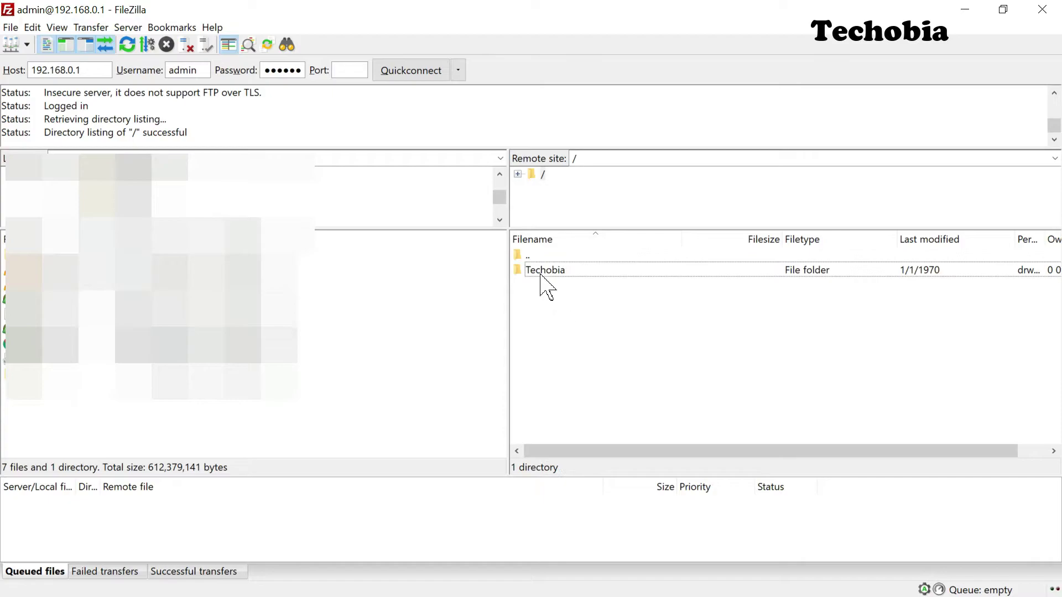
double_click(544, 274)
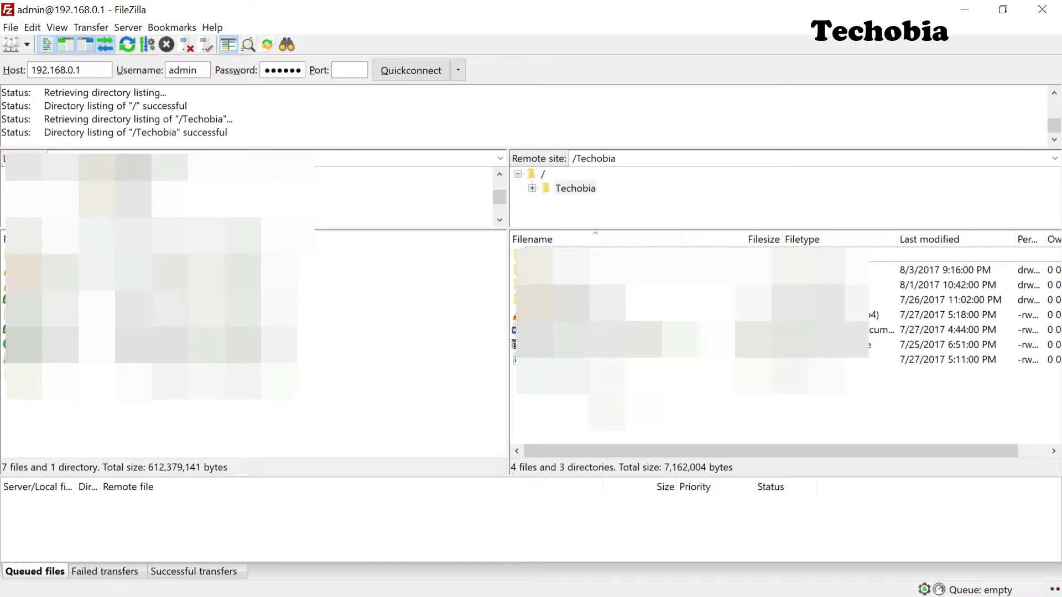
double_click(528, 255)
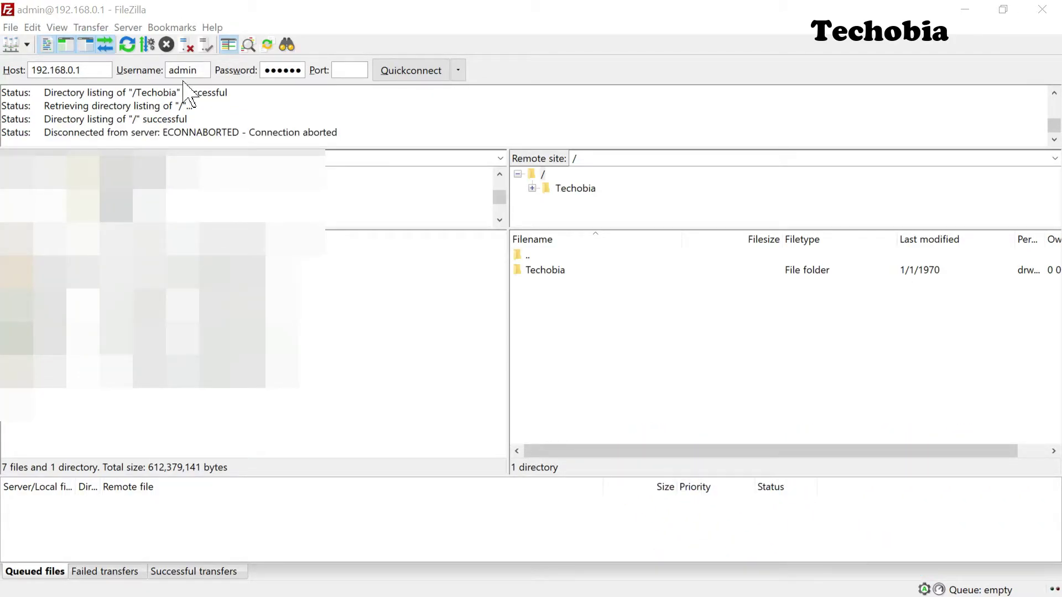
- Connect FileZilla to the modem's public IP on port 2121, open Techobia, and return to root
key(alt+Tab)
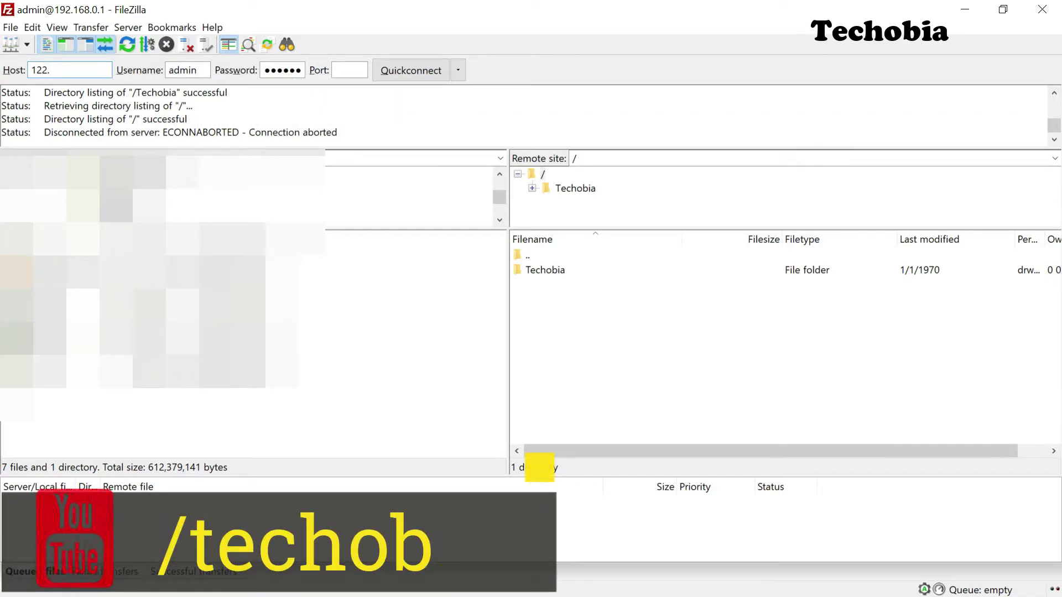
text(.16)
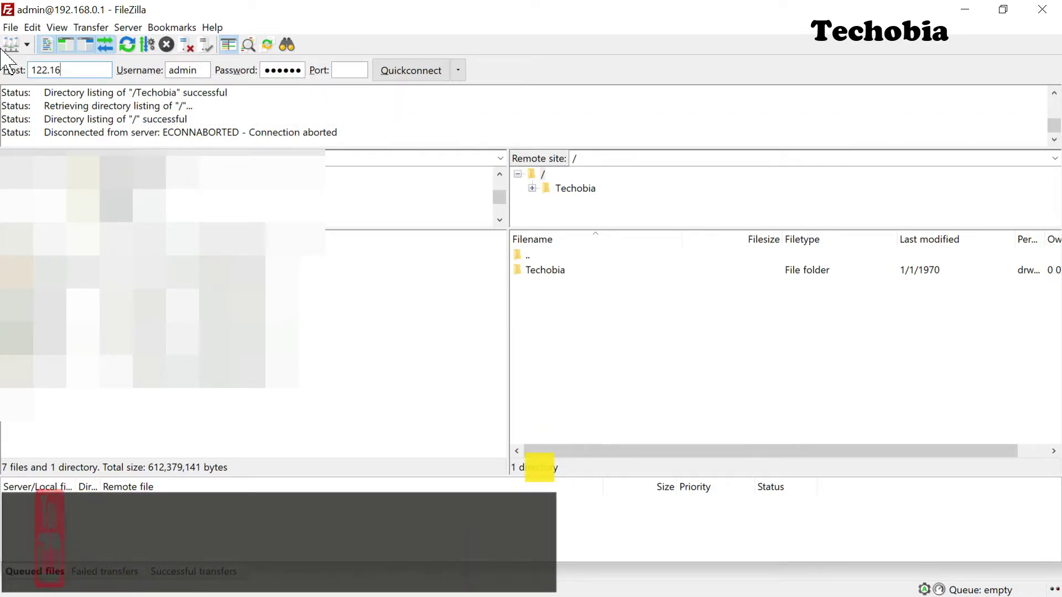
text(0)
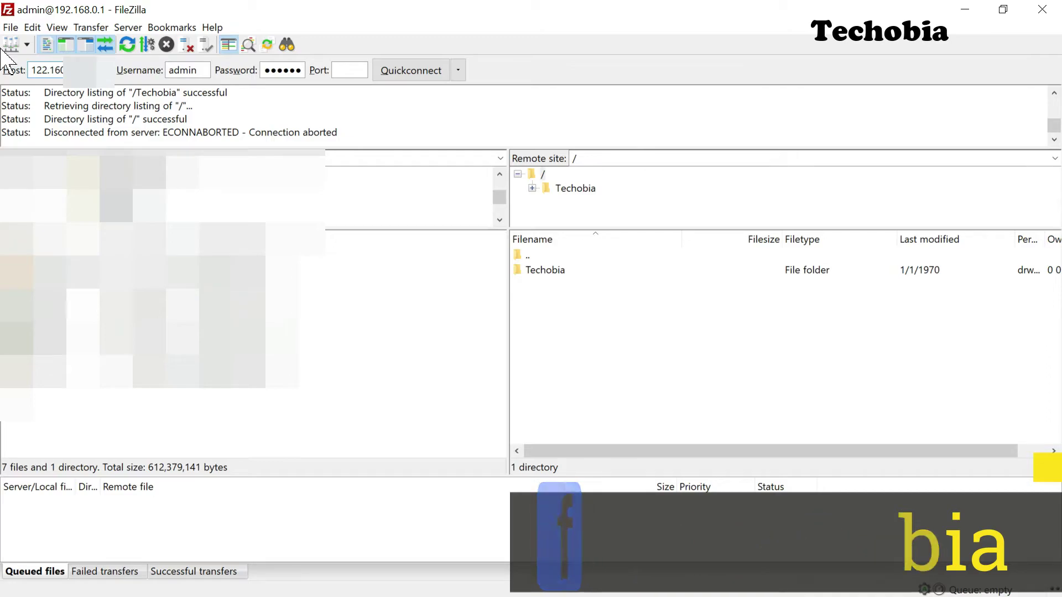
key(Tab)
key(Tab)
key(Tab)
text(21)
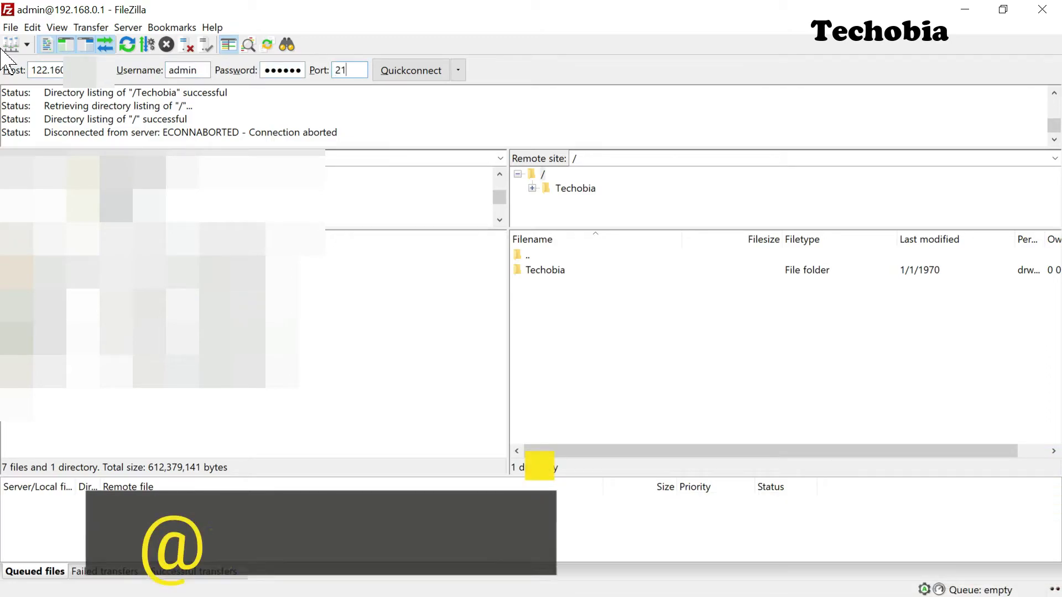
text(21)
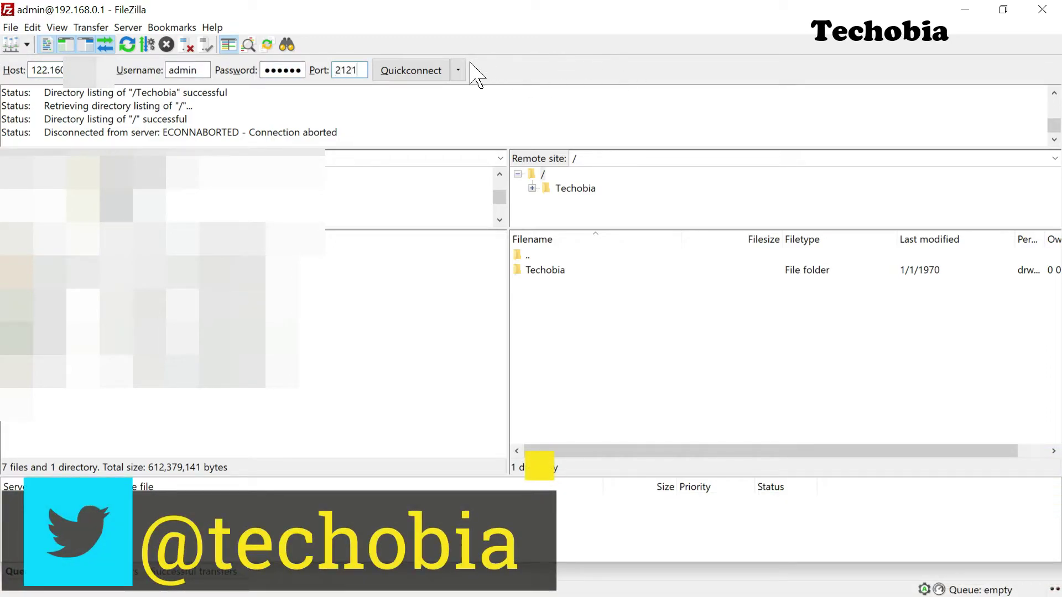
click(414, 71)
click(559, 341)
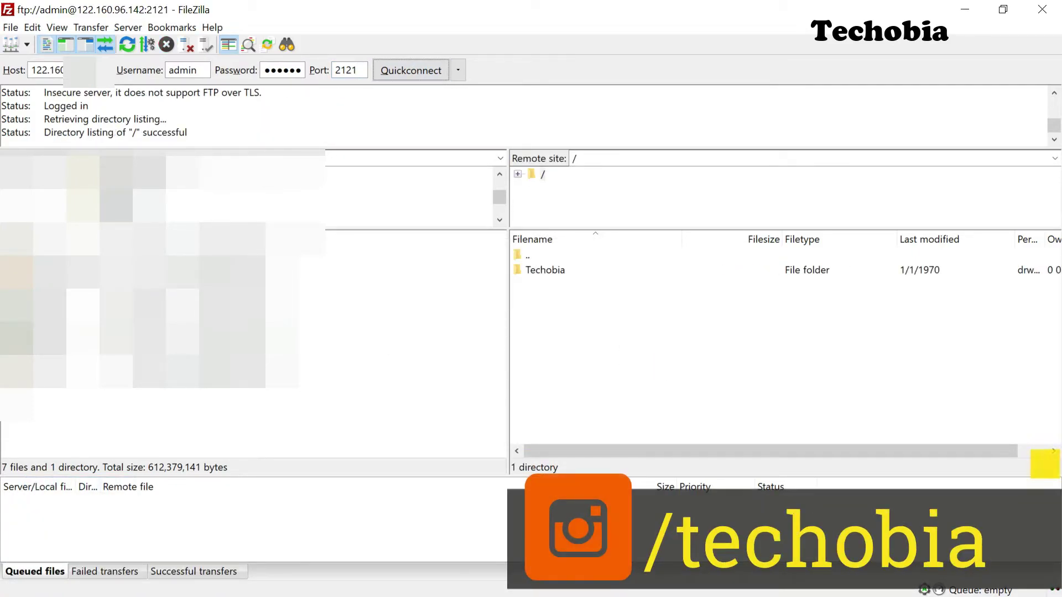
double_click(551, 274)
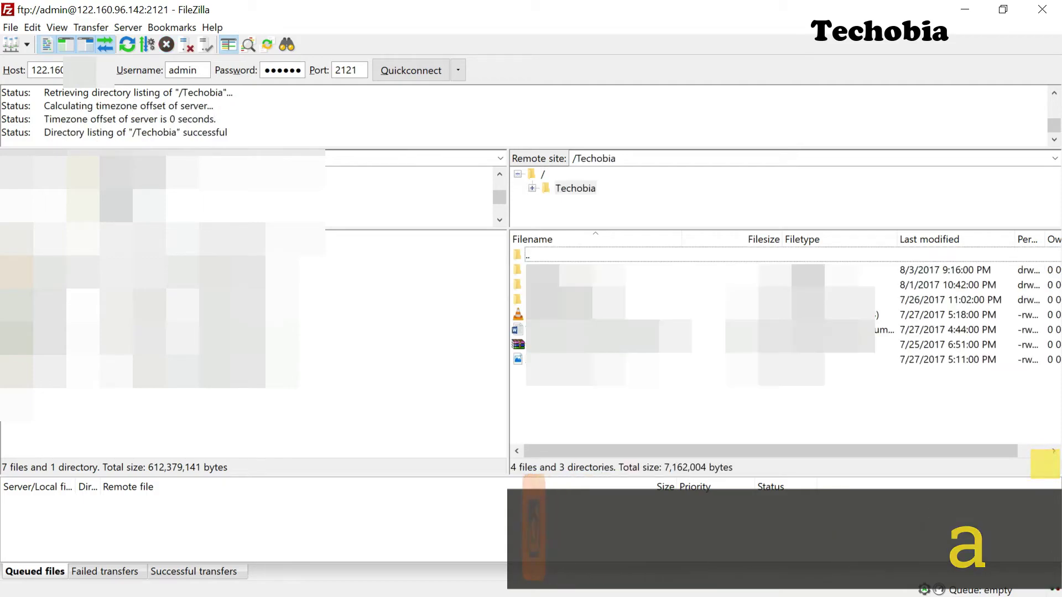
key(BackSpace)
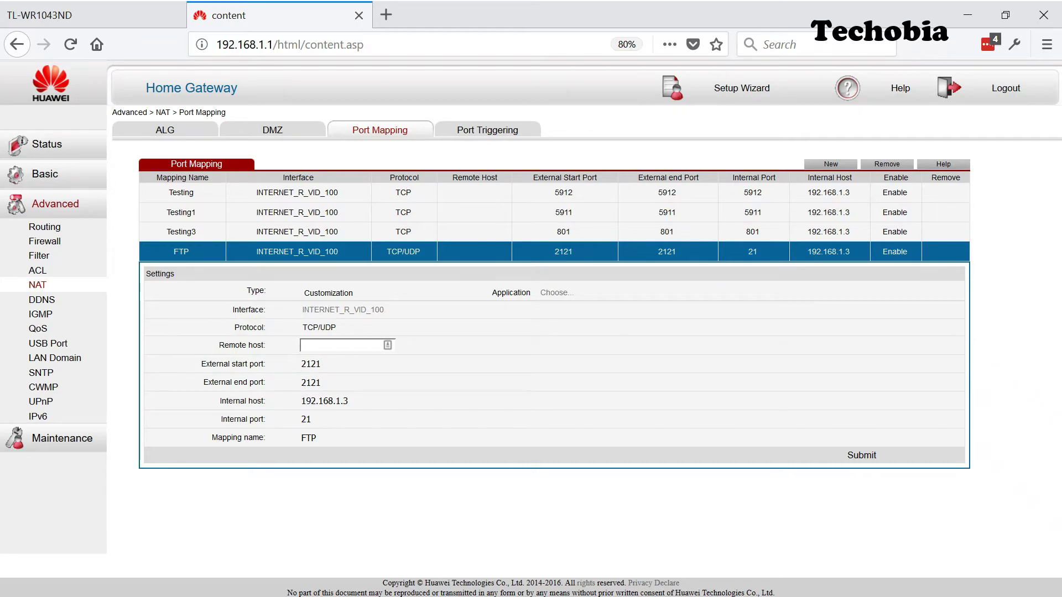
- Switch to the TL-WR1043ND tab showing the FTP Server Configuration with port 21
click(74, 15)
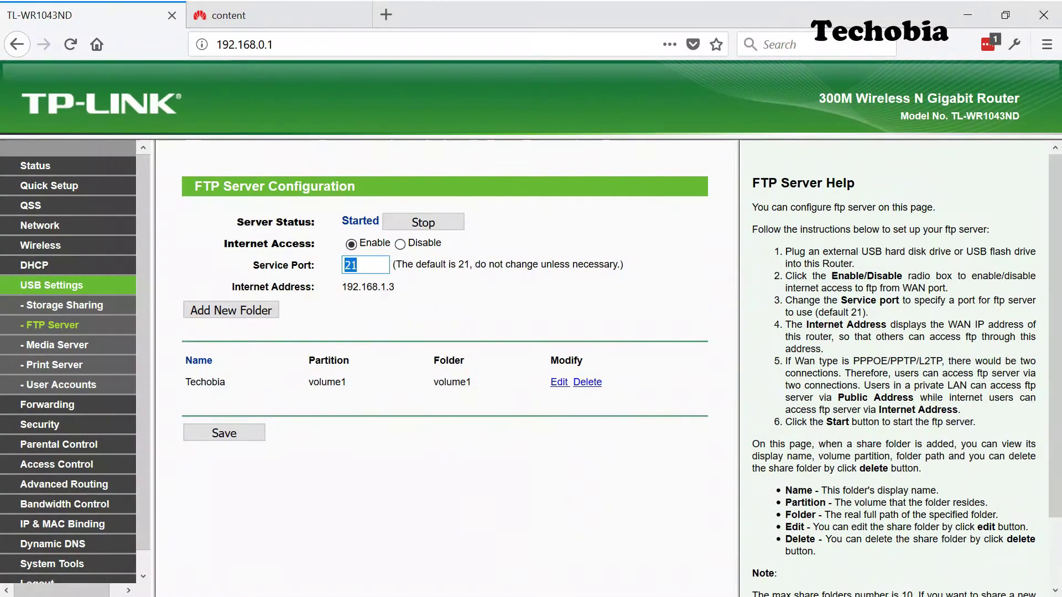